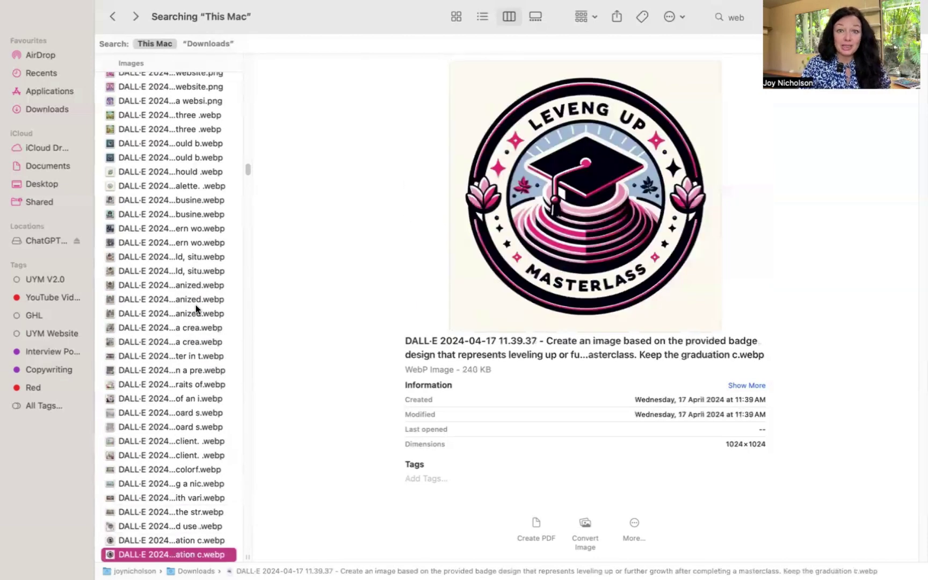
- Examine the graduation-cap badge images made on 17 April 2024, comparing the masterclass and accelerator versions
key("Down")
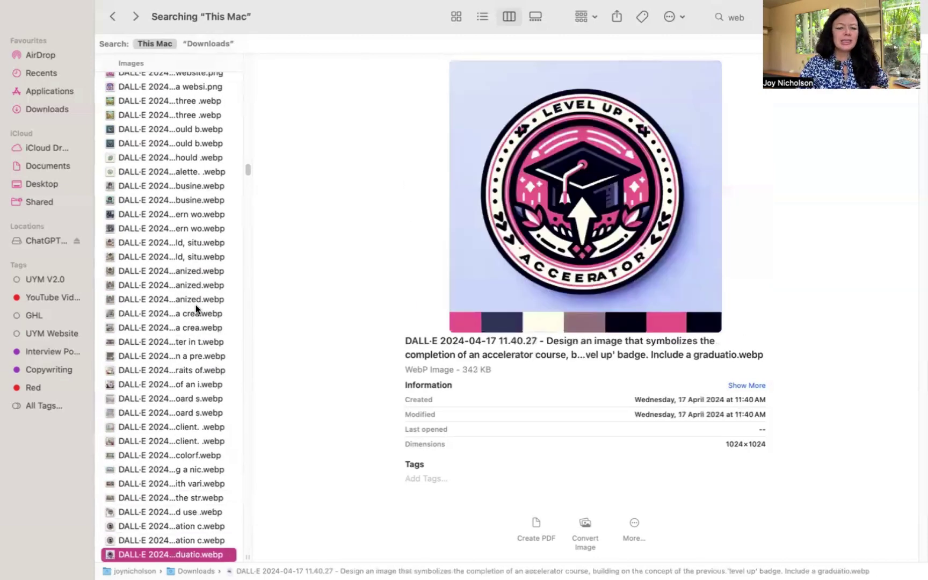
key("Up")
key("Up")
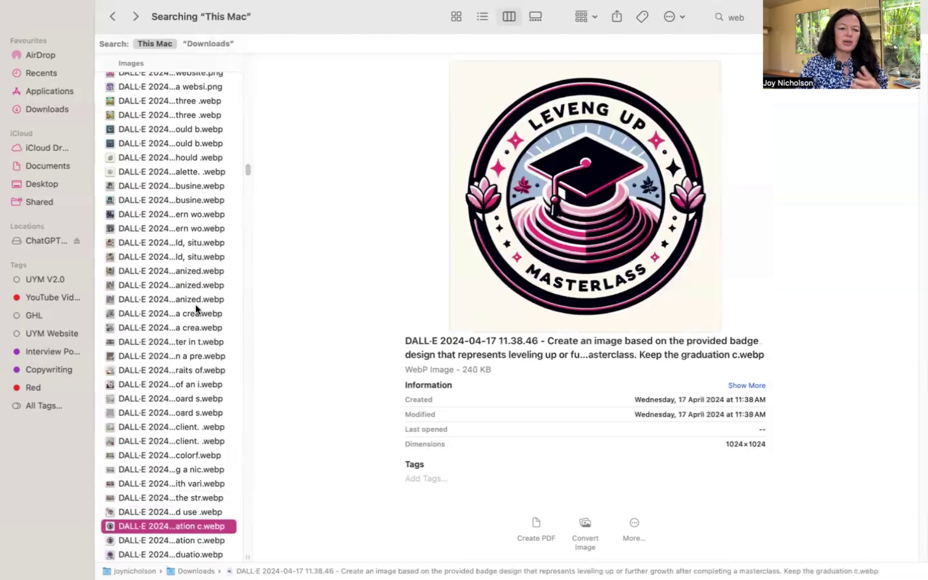
key("Up")
key("Down")
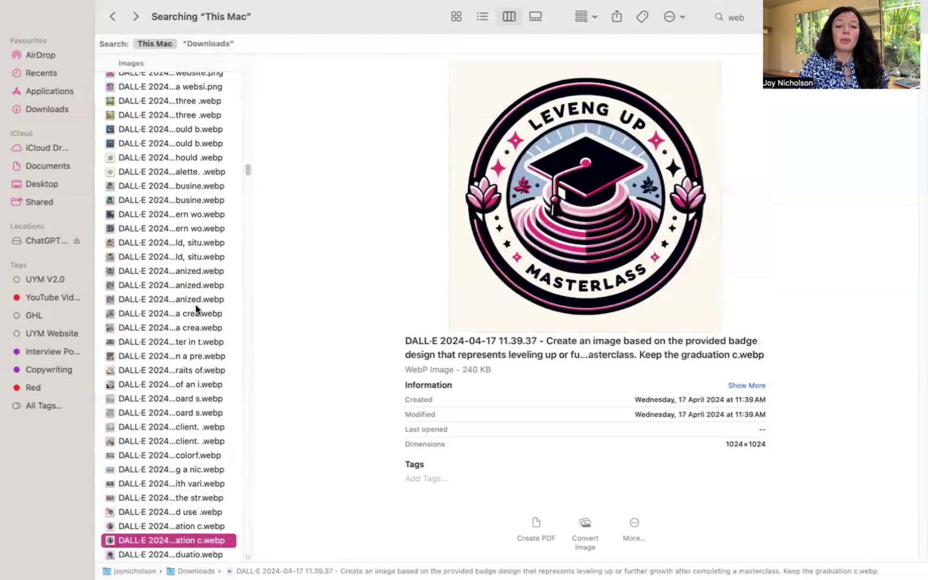
key("Down")
key("Down")
key("Down")
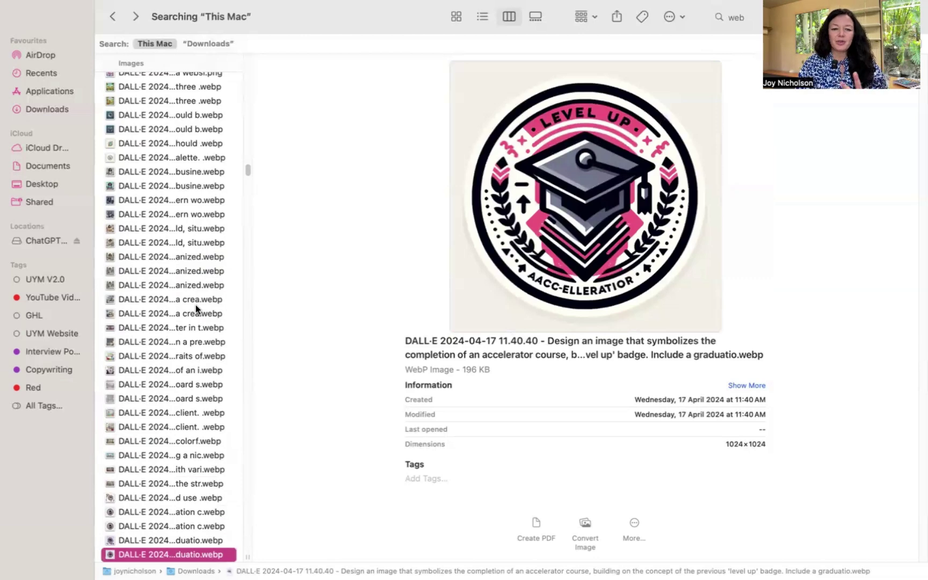
key("Up")
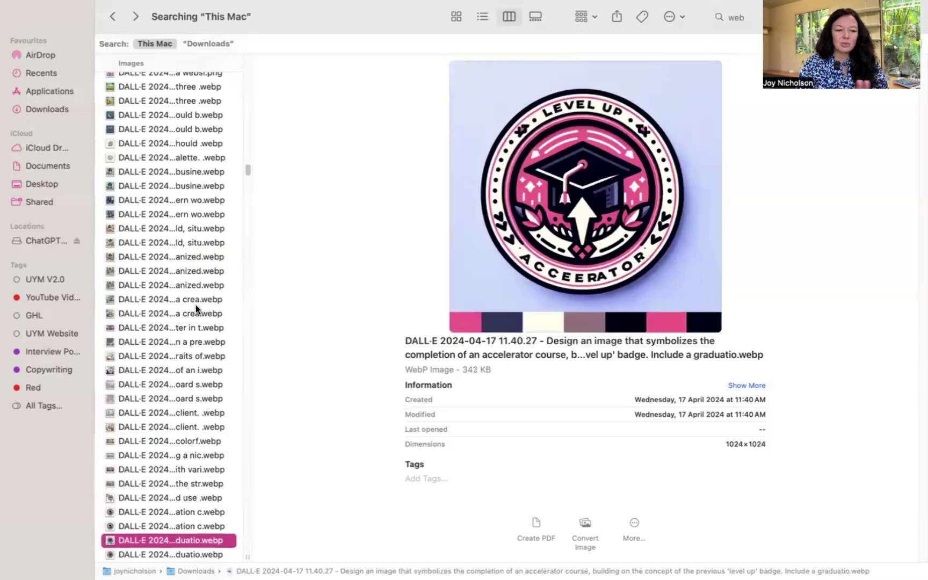
- Preview the illustration of the curly-haired professional woman and the children's storybook cover with three boys
scroll(138, 144, "up", 2)
left_click(170, 211)
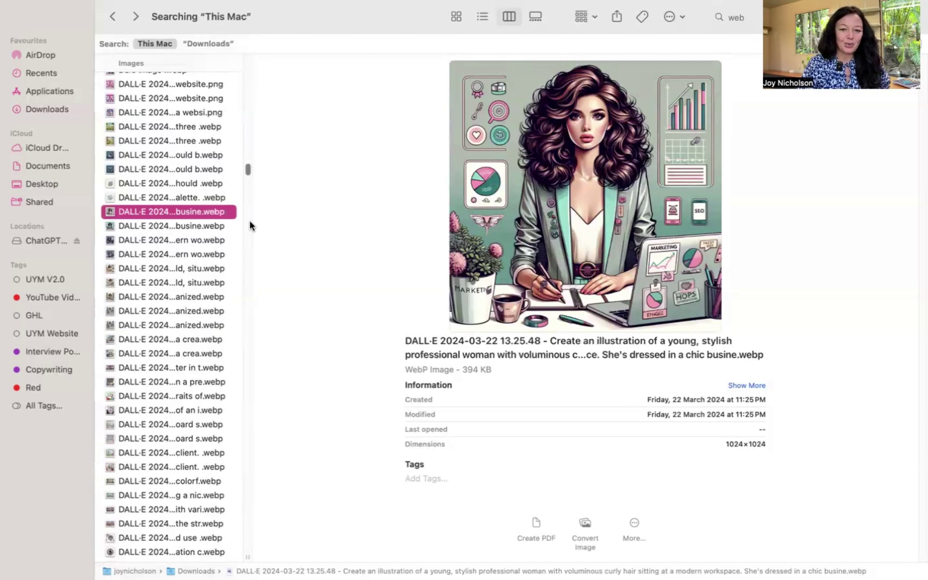
scroll(166, 182, "up", 3)
left_click(165, 179)
scroll(169, 216, "down", 3)
scroll(172, 215, "up", 4)
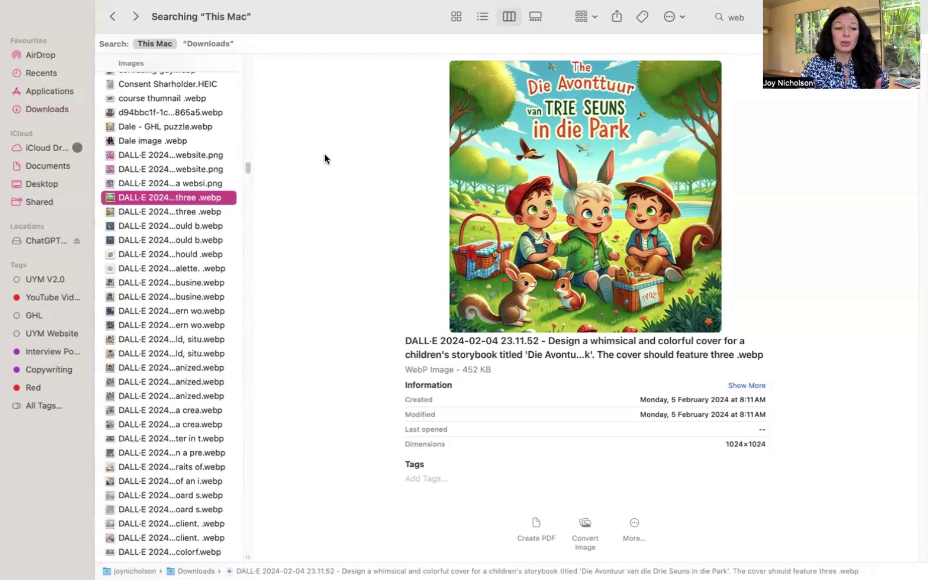
- Preview the indoor fruit market illustration, the woman working with a microphone, and the professional marketing woman images
scroll(196, 325, "down", 10)
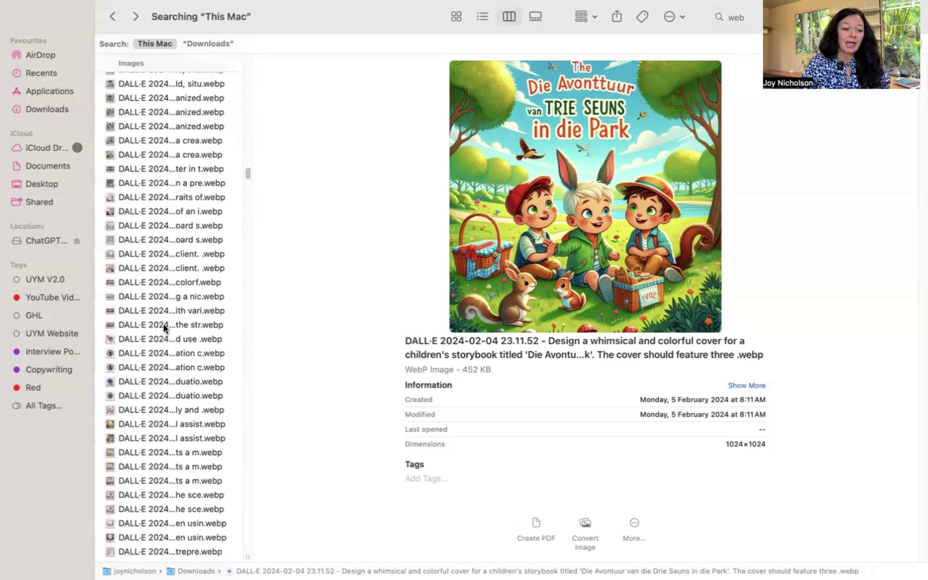
left_click(163, 325)
scroll(172, 343, "down", 10)
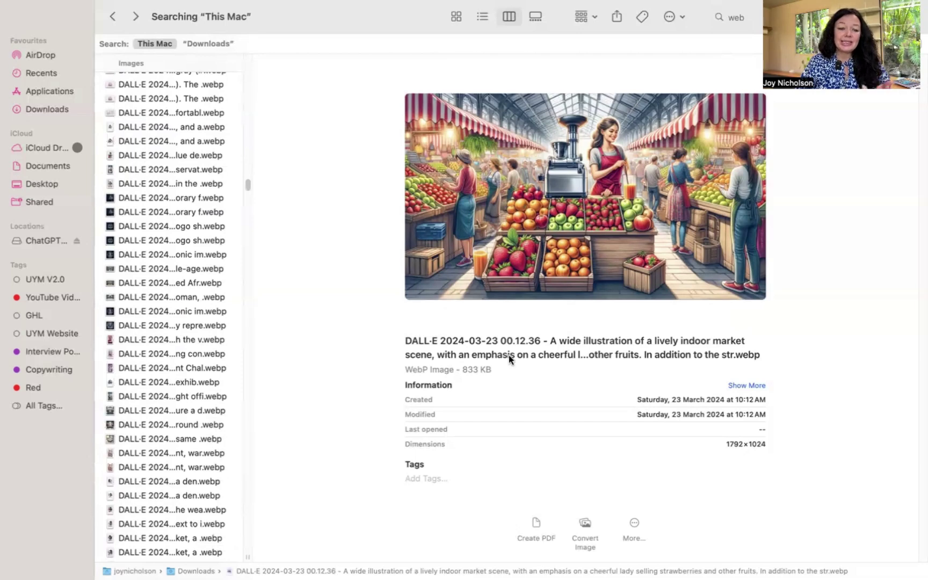
scroll(225, 338, "down", 10)
left_click(205, 322)
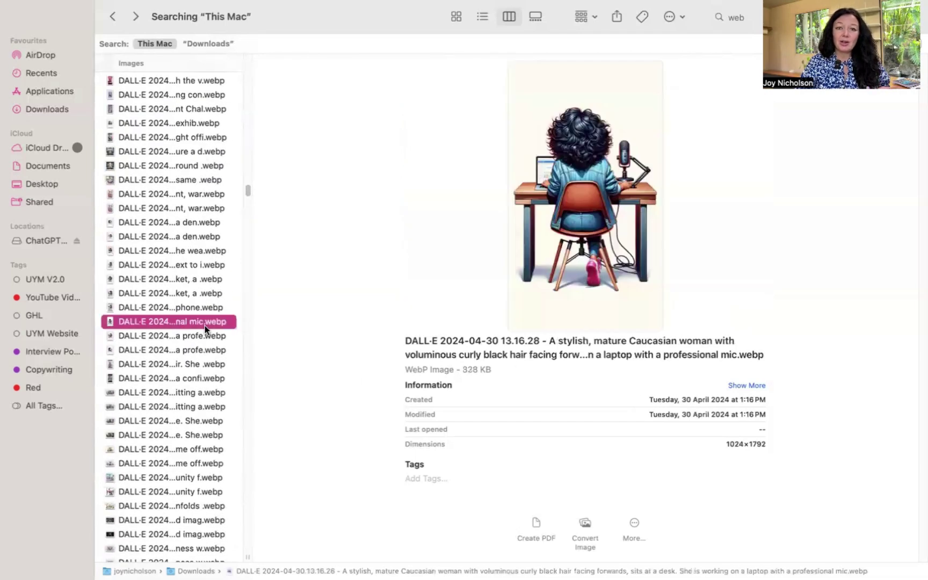
left_click(198, 378)
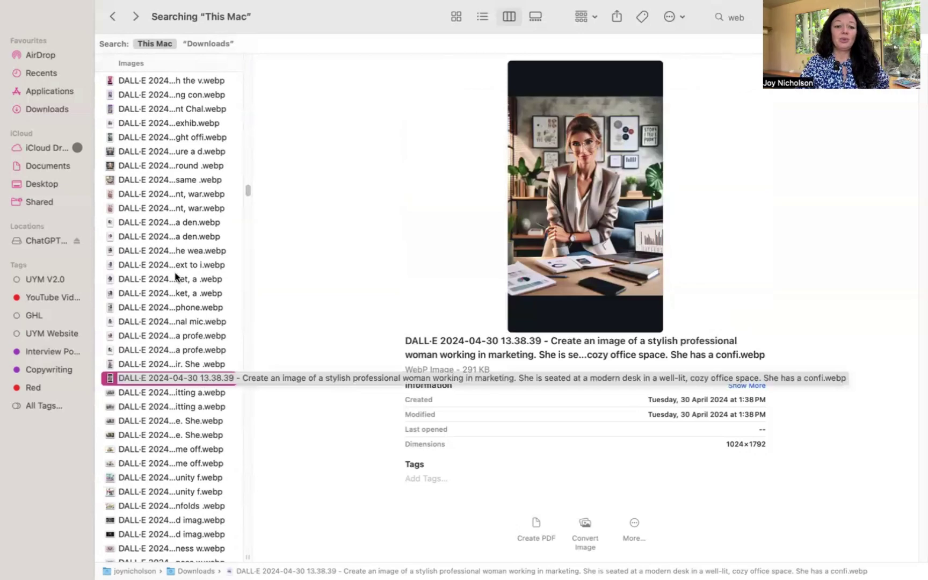
left_click(174, 405)
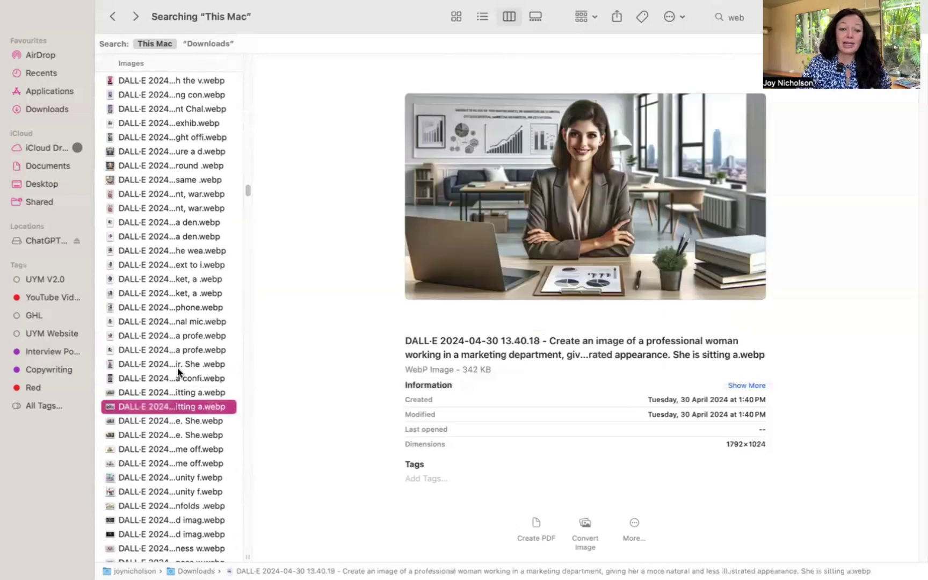
left_click(167, 424)
left_click(170, 449)
scroll(175, 480, "down", 1)
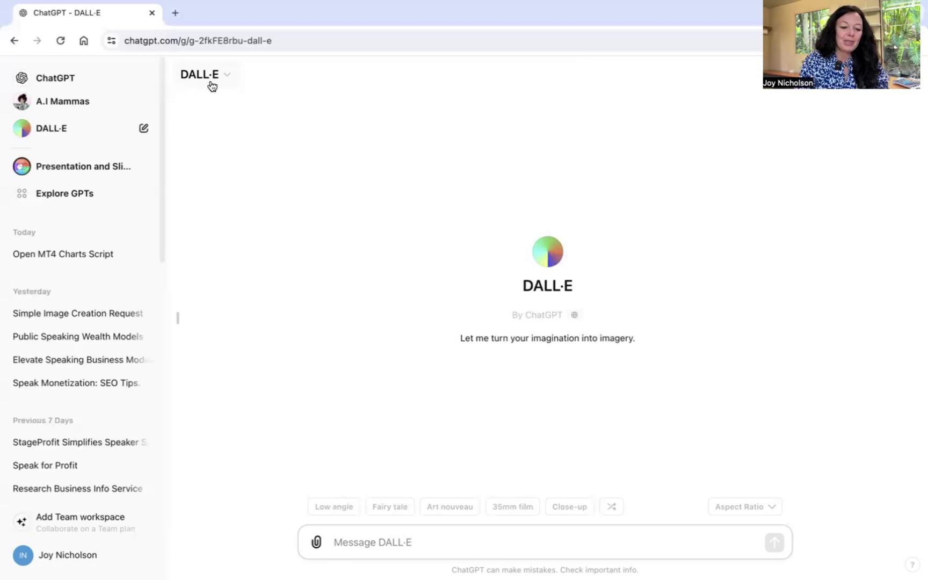
- In DALL·E on ChatGPT, send "I have a business teaching homeowners how to grow their own vegetables. Please help me to create a logo for this business"
type("I have a business teaching homeowners how to grow their own vegetables. Please help me to create a logo for this business")
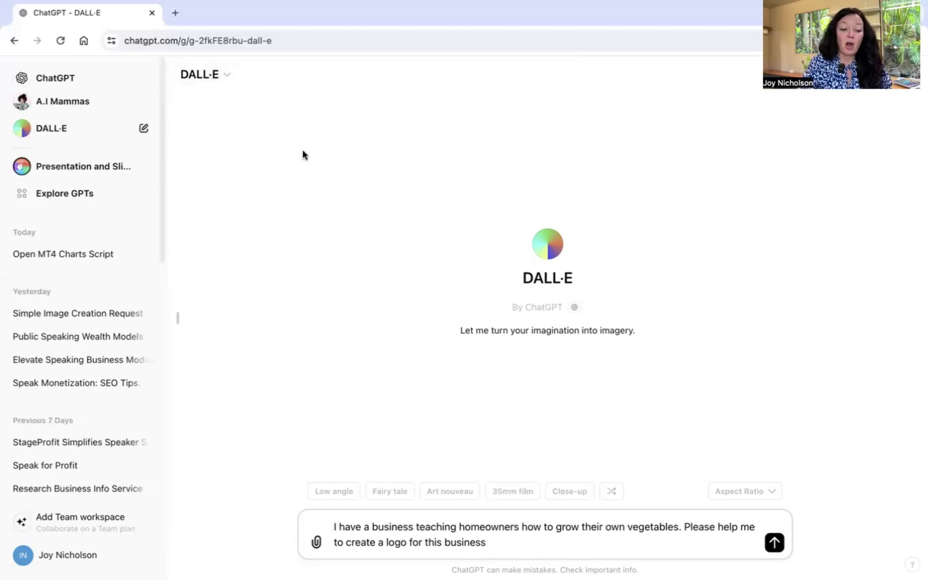
left_click(777, 542)
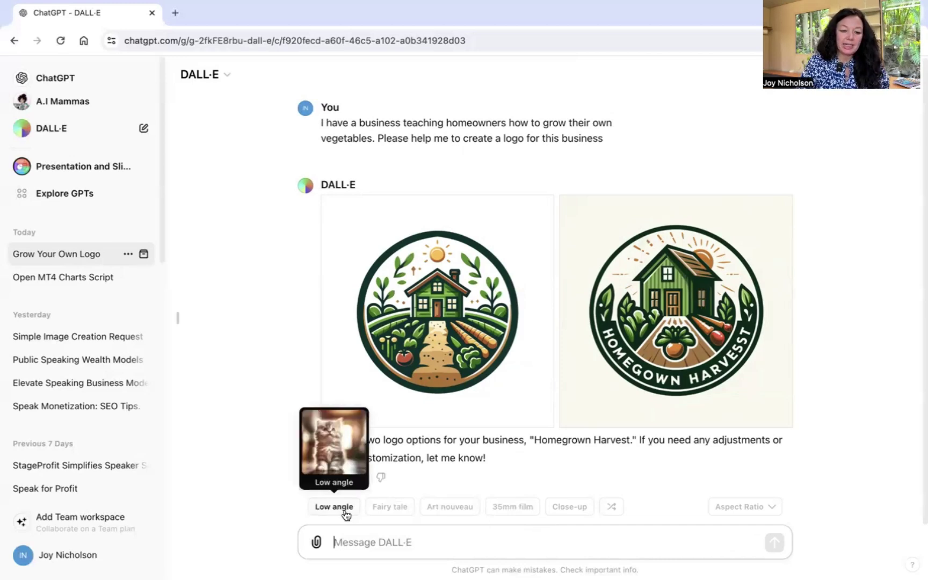
- Build on the suggested Fairy tale style and send the request "I like the concept but create it as a Fairy tale style"
mouse_move(383, 510)
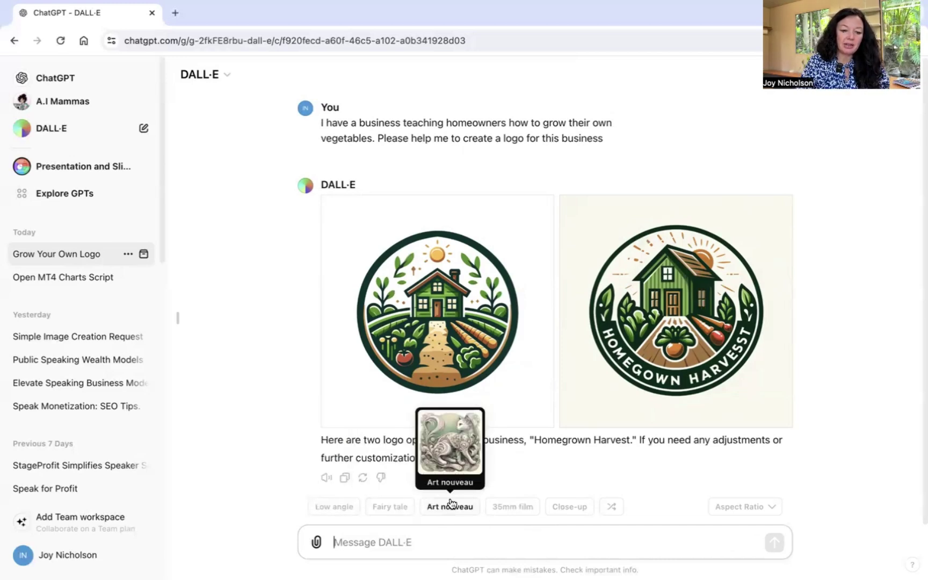
left_click(391, 506)
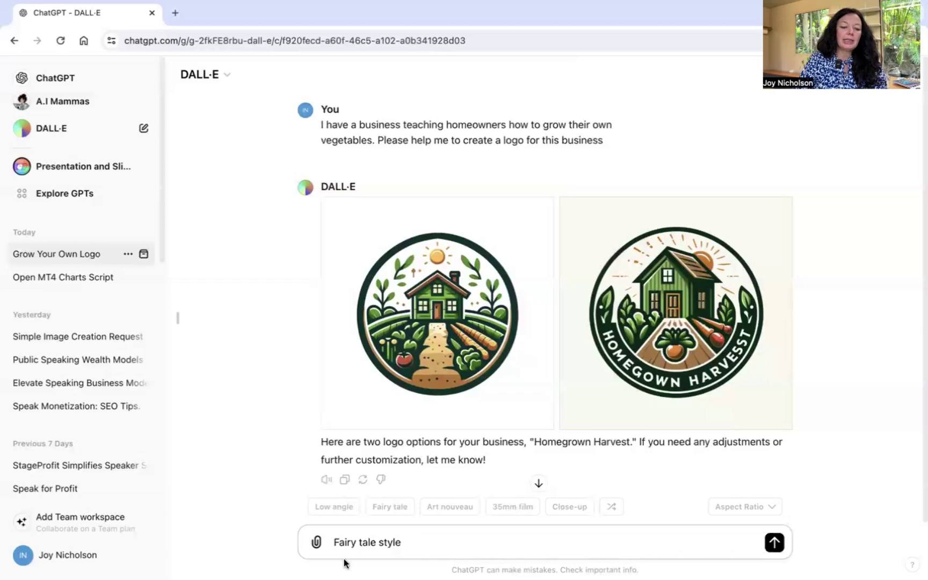
left_click(334, 542)
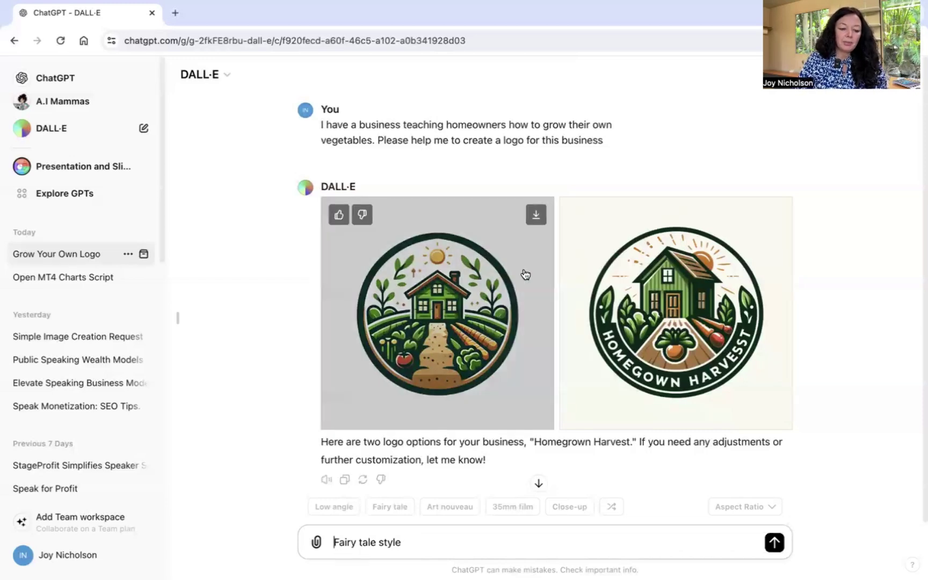
type("I like th")
type("e concept but ")
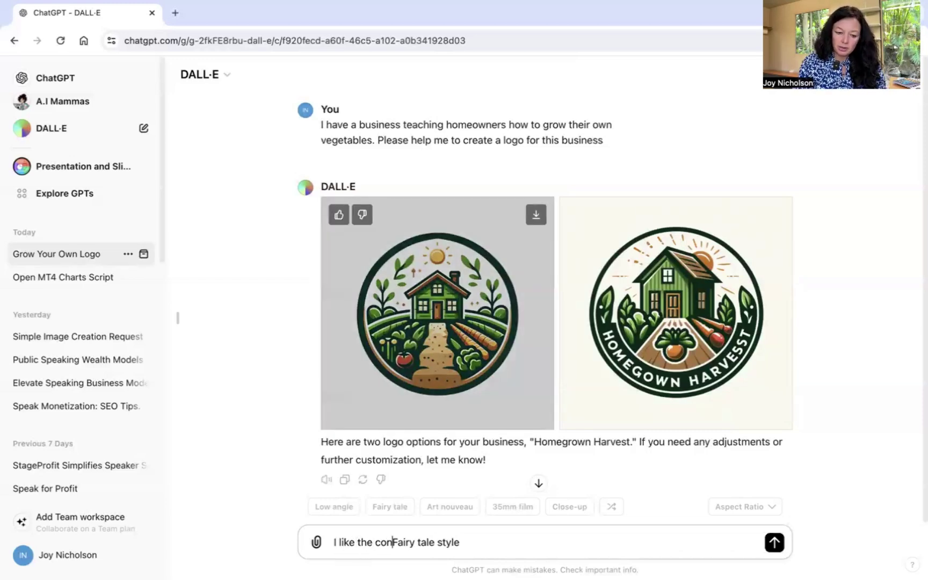
type("place it")
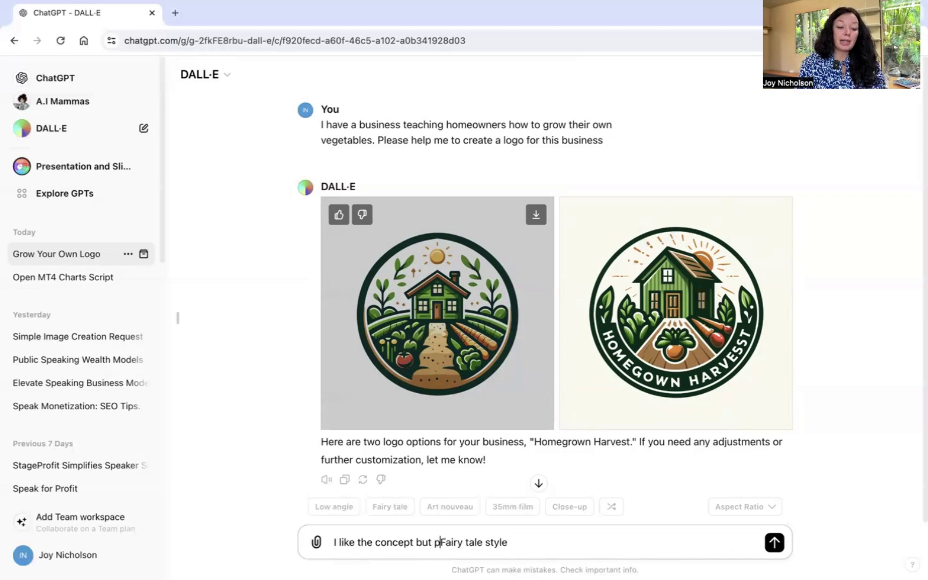
key("BackSpace")
key("BackSpace")
key("BackSpace")
key("BackSpace")
key("BackSpace")
key("BackSpace")
key("BackSpace")
key("BackSpace")
key("BackSpace")
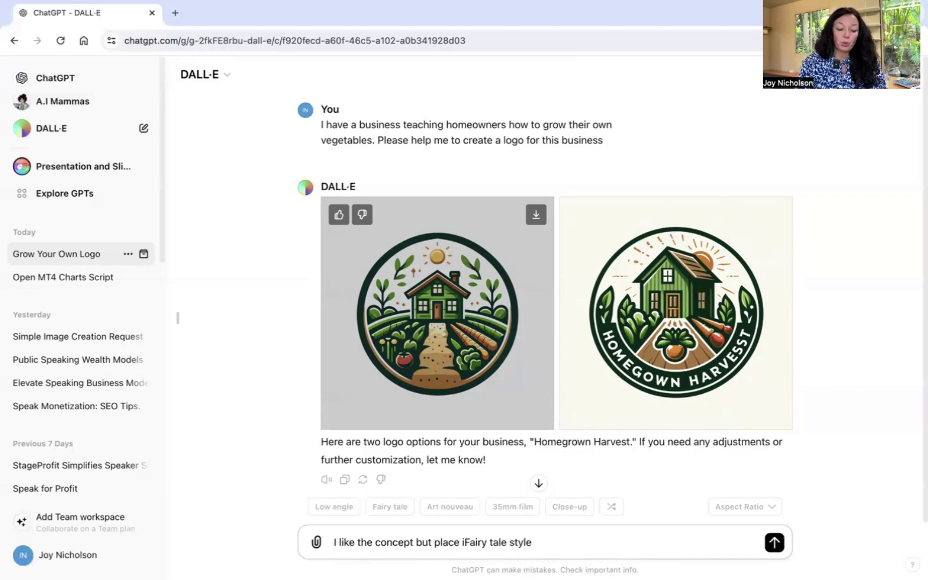
type("creat Fairy tale")
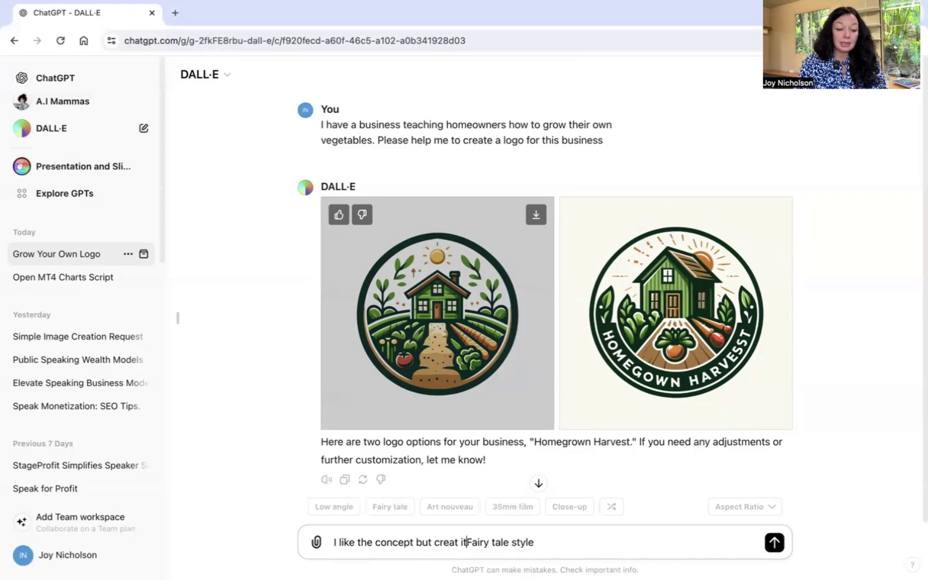
key("BackSpace")
key("BackSpace")
key("BackSpace")
key("BackSpace")
type("e it as a")
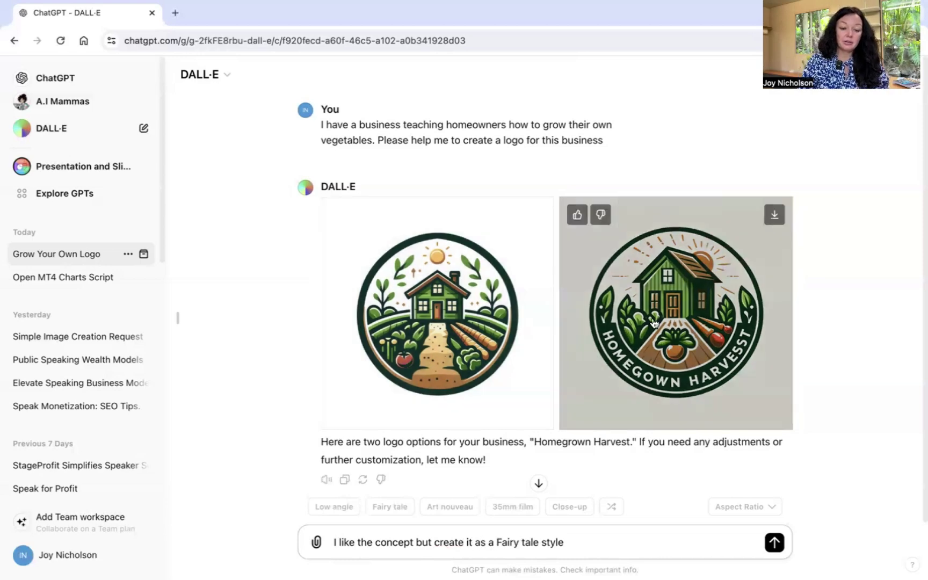
key("Return")
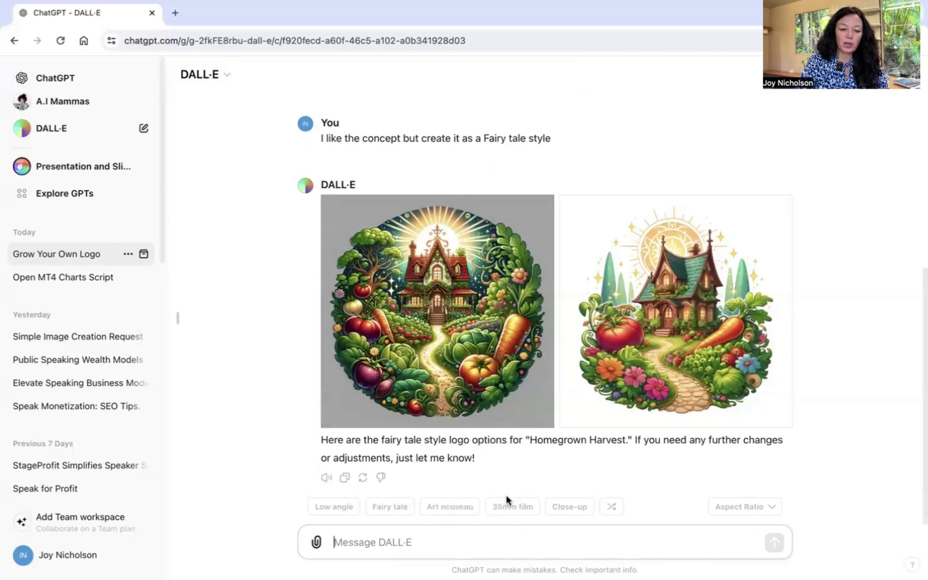
- Check which aspect ratio options are offered for generated images, without choosing one
mouse_move(512, 513)
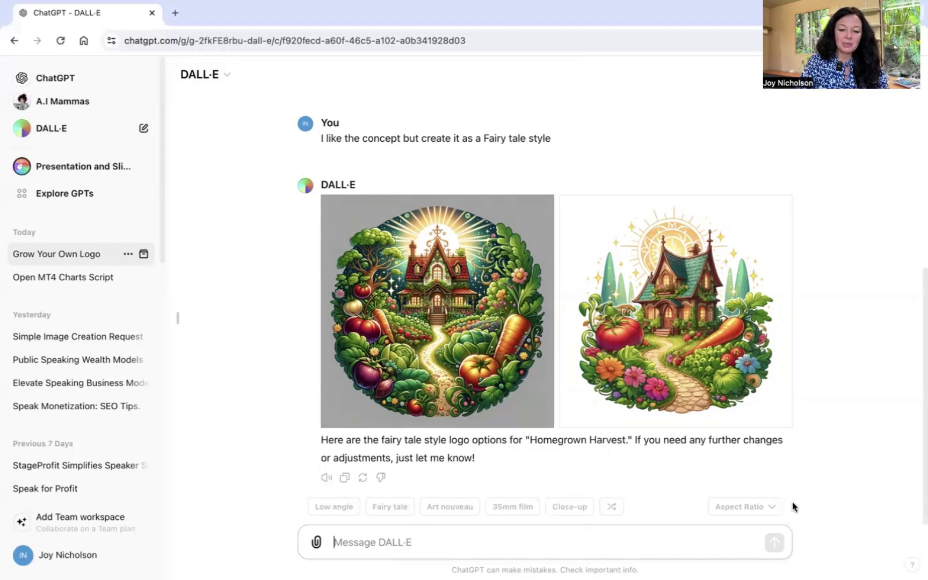
left_click(717, 506)
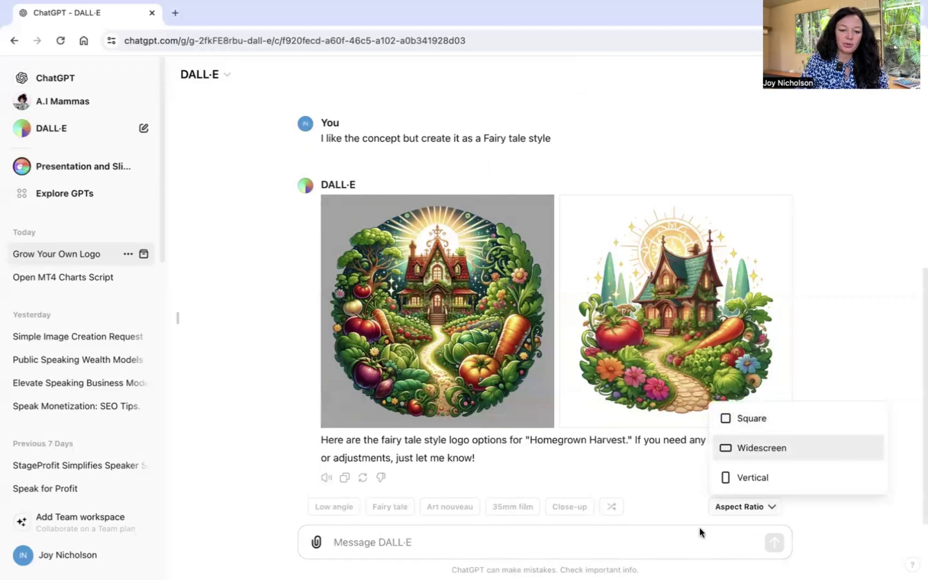
left_click(411, 535)
- Send the feedback "wow that is way to busy for a logo. can you simplify it."
type("wow that is way")
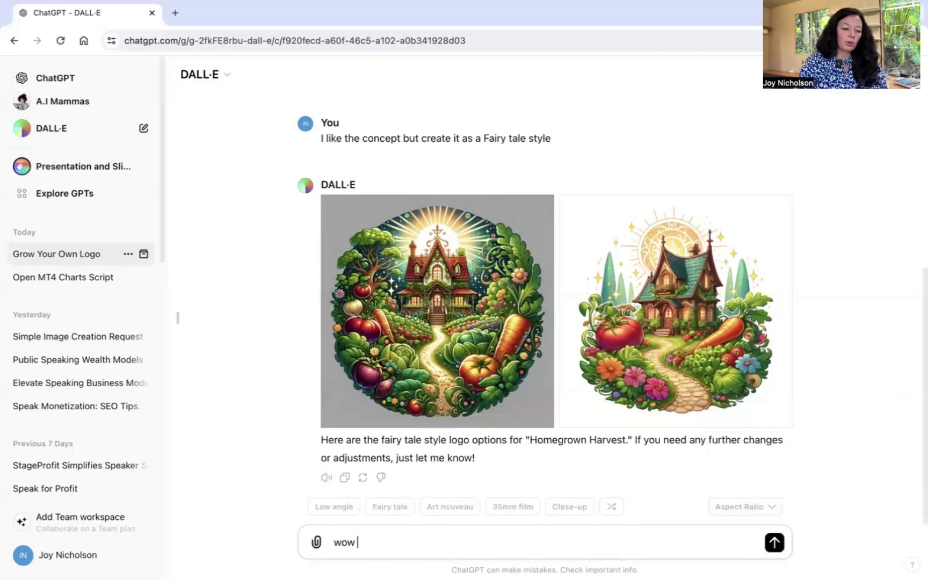
key("BackSpace")
key("BackSpace")
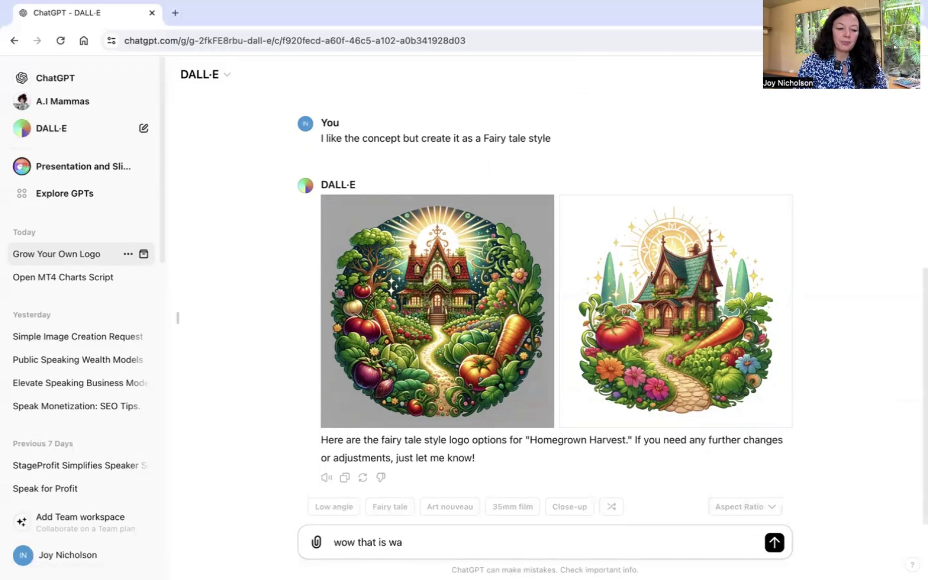
type("y to bus")
type("y for")
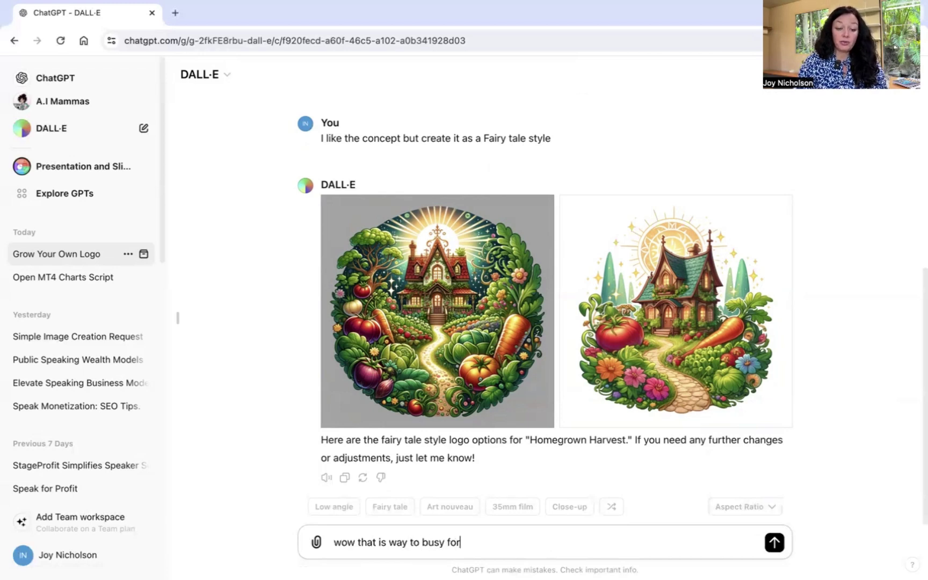
type(" a logo. can you simpl")
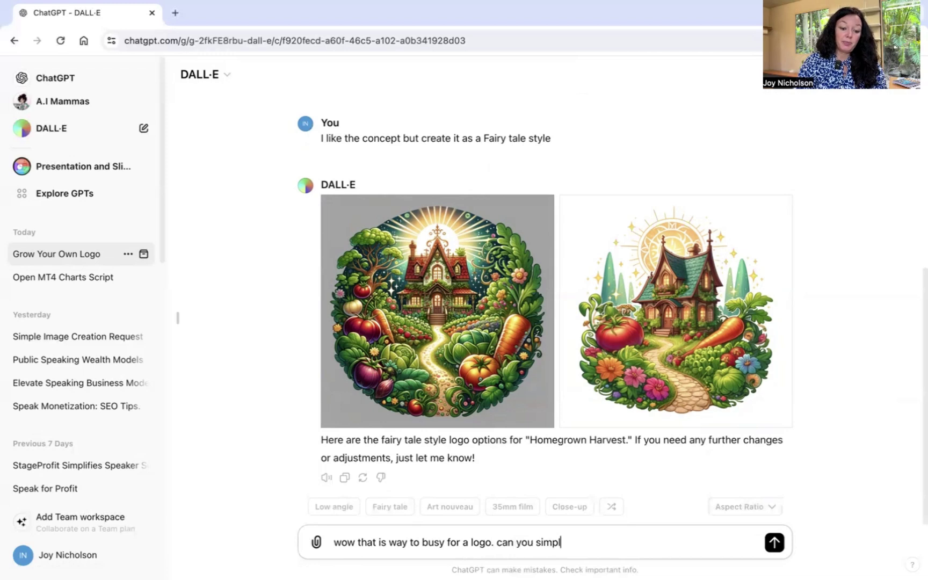
key("BackSpace")
key("BackSpace")
type("plify it.")
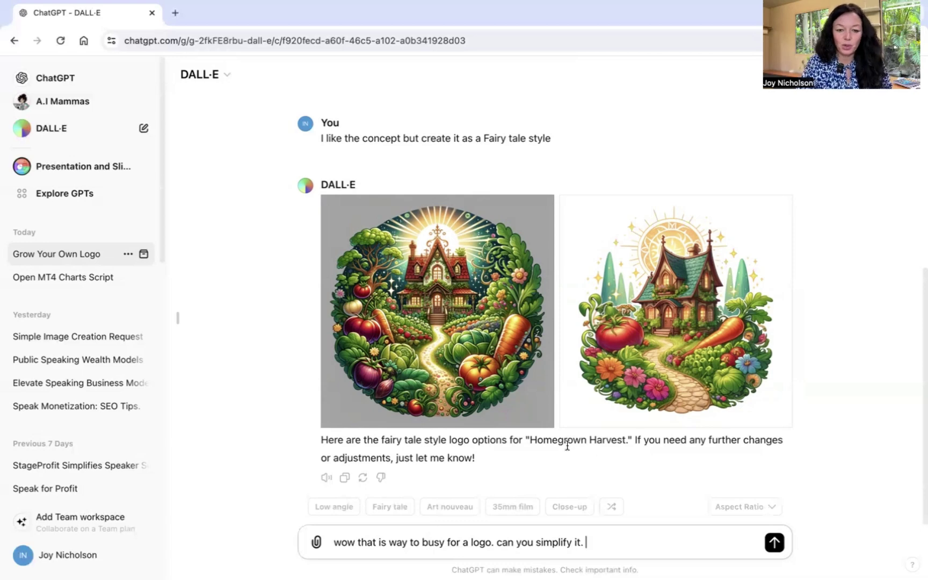
key("Return")
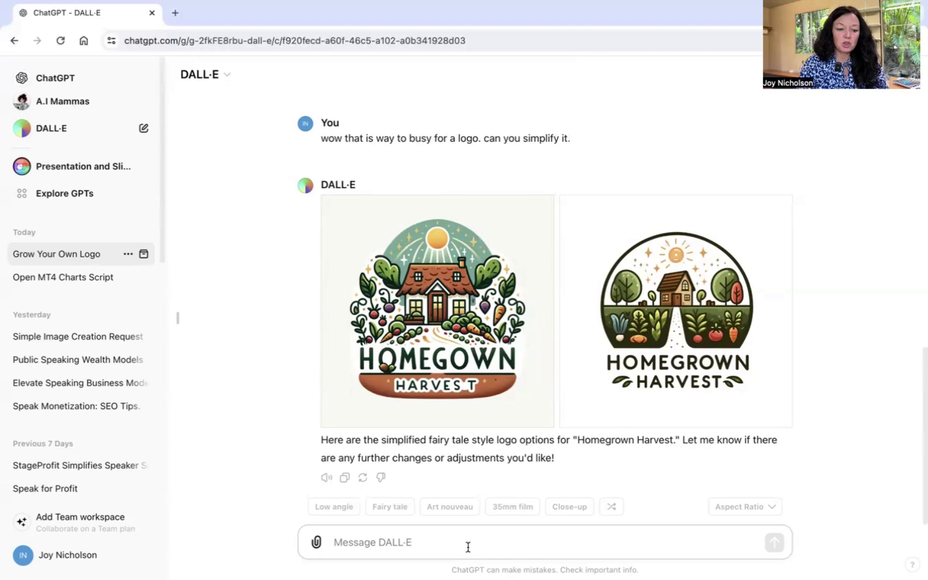
- Write the feedback "I like the logo on the left, I do think it is still too busy. Can you make it even more simple."
type("I li")
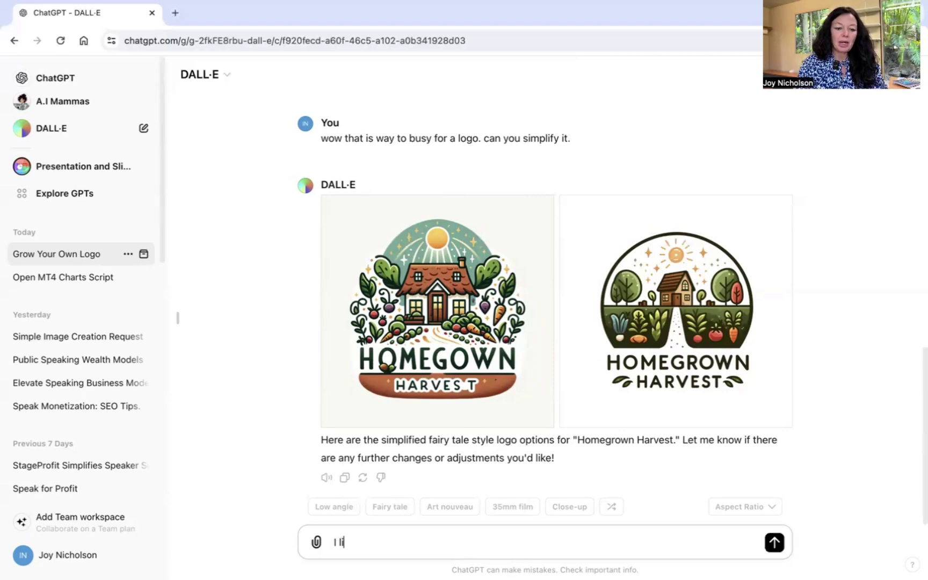
type("ke the logo on ")
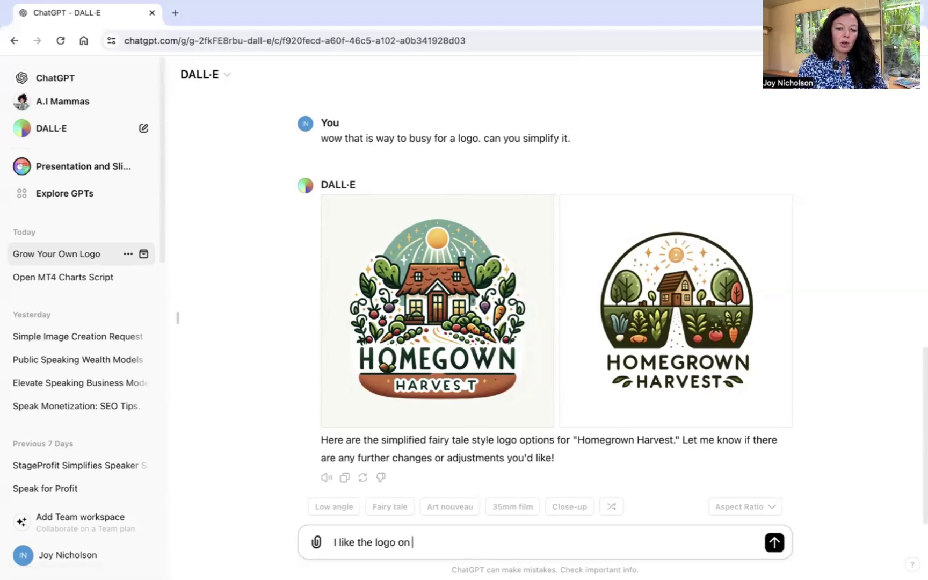
type("the left, ")
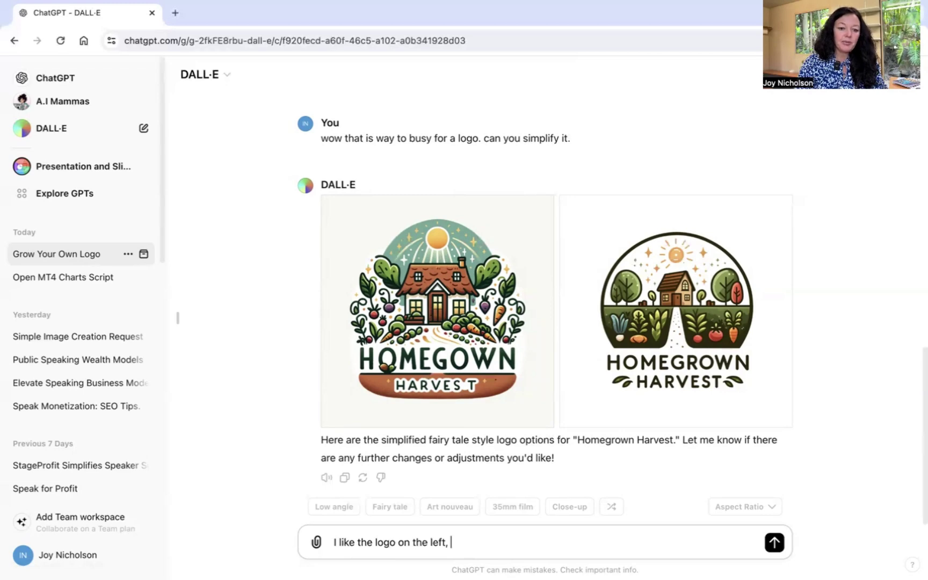
type("I do think it is")
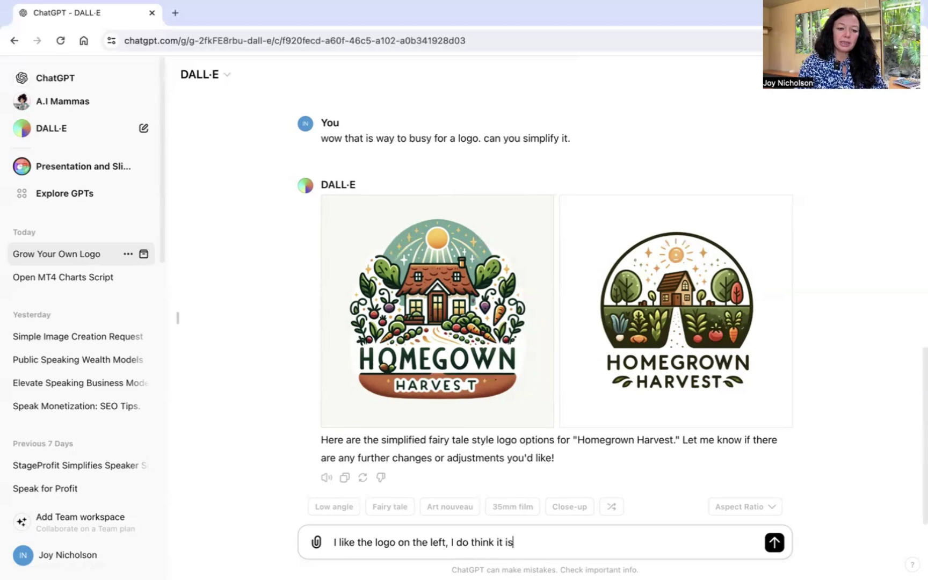
type(" still too bu")
key("BackSpace")
key("BackSpace")
type("budy. Can you")
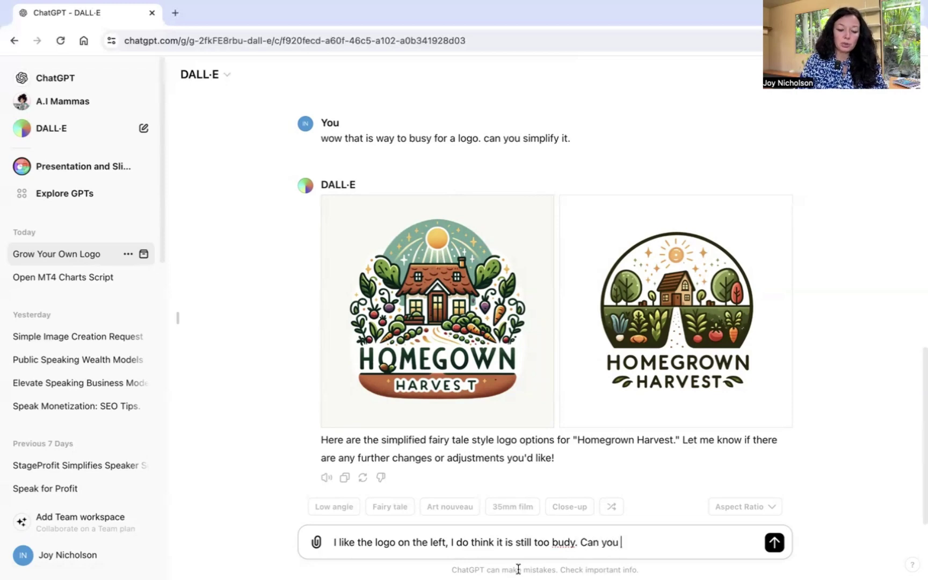
left_click(569, 538)
key("BackSpace")
type("s")
left_click(623, 546)
type("make it even more simple ")
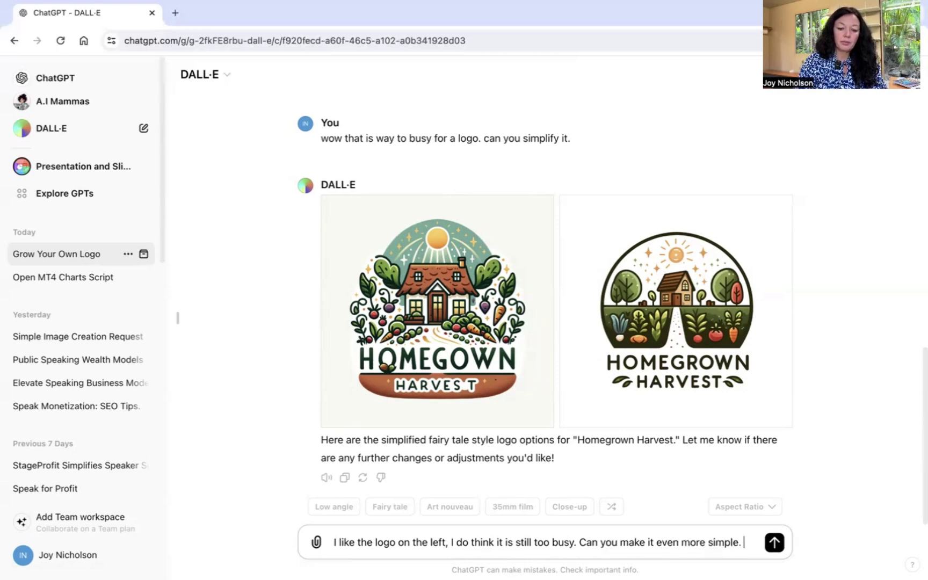
- Add "Focus on the brown, green and yellow" to the feedback and send it
type("Focus ")
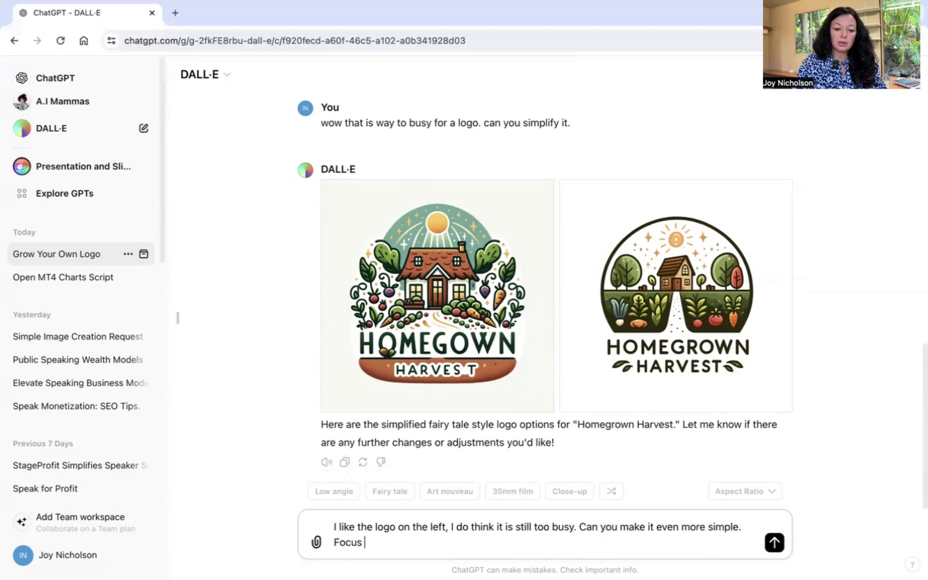
type("on the brown an")
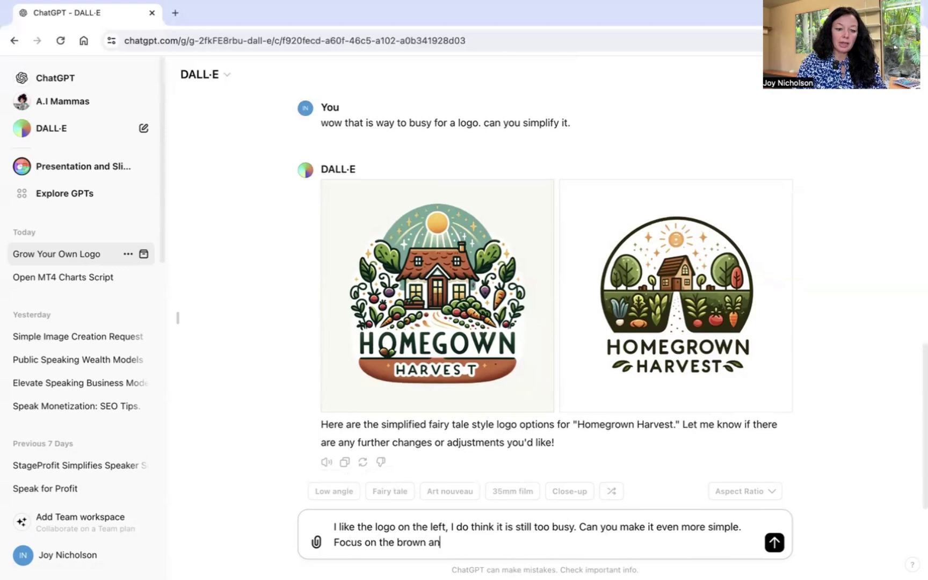
key("BackSpace")
key("BackSpace")
type(", gre")
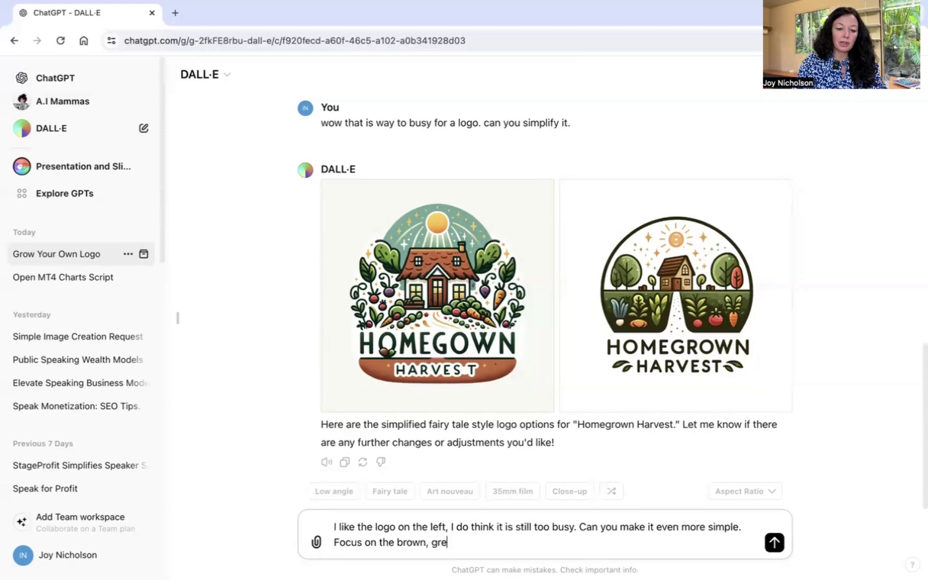
type("en and yellow")
key("Return")
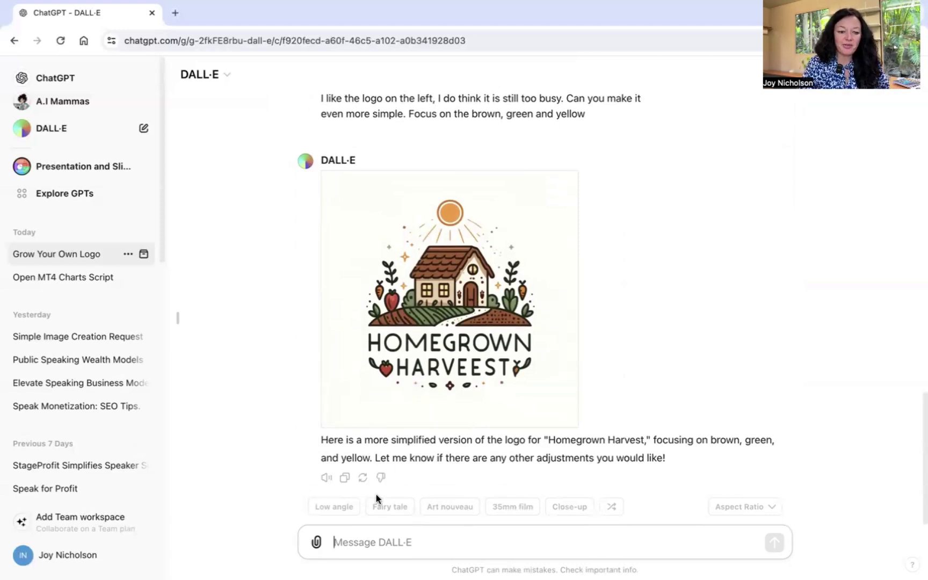
- Request the suggested Low angle variation of the logo and compare the result with the previous version
left_click(344, 507)
left_click(774, 542)
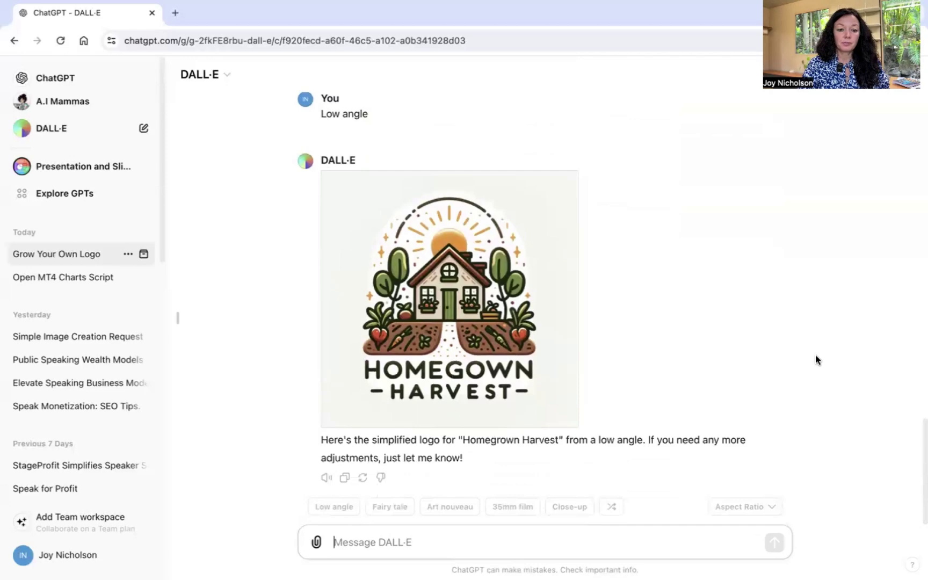
scroll(697, 323, "up", 2)
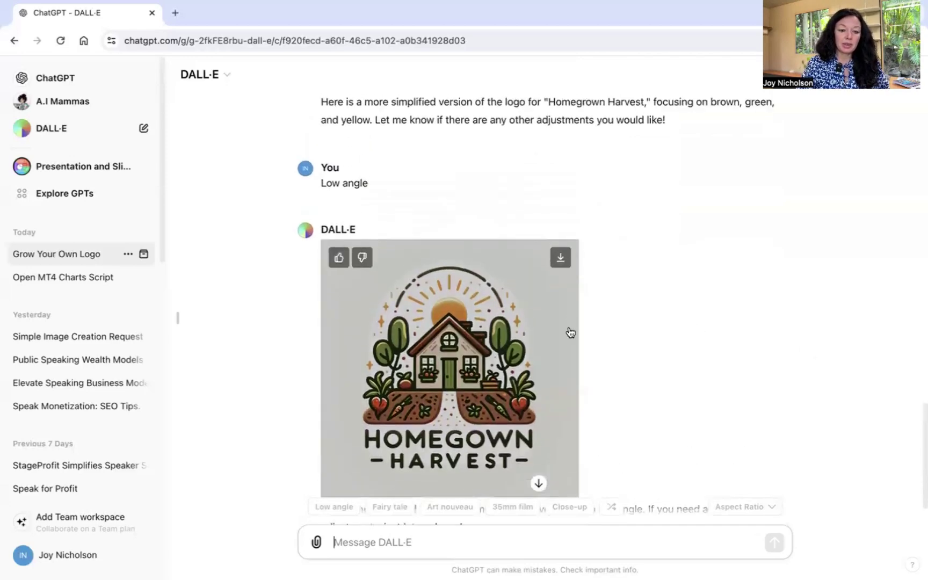
scroll(571, 329, "up", 5)
scroll(775, 373, "down", 5)
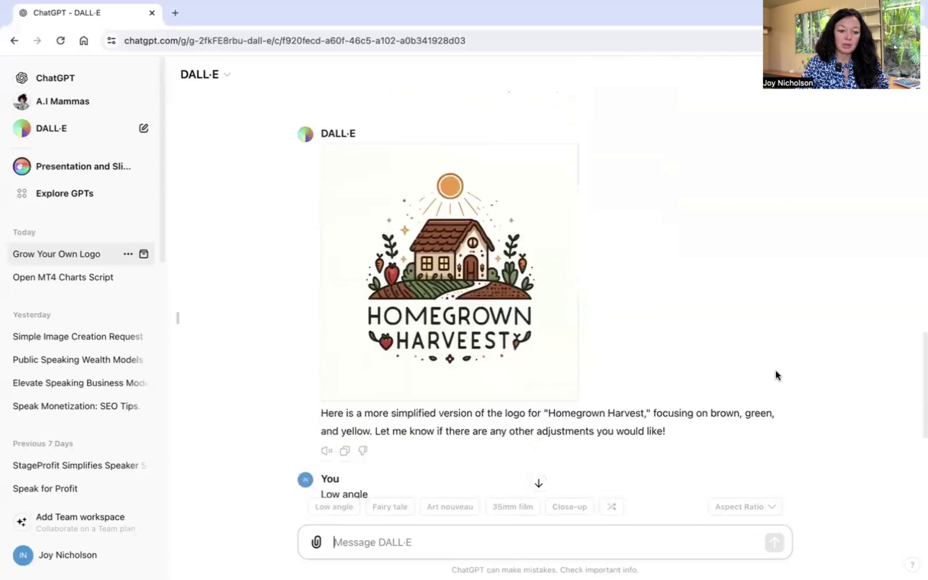
scroll(775, 371, "up", 4)
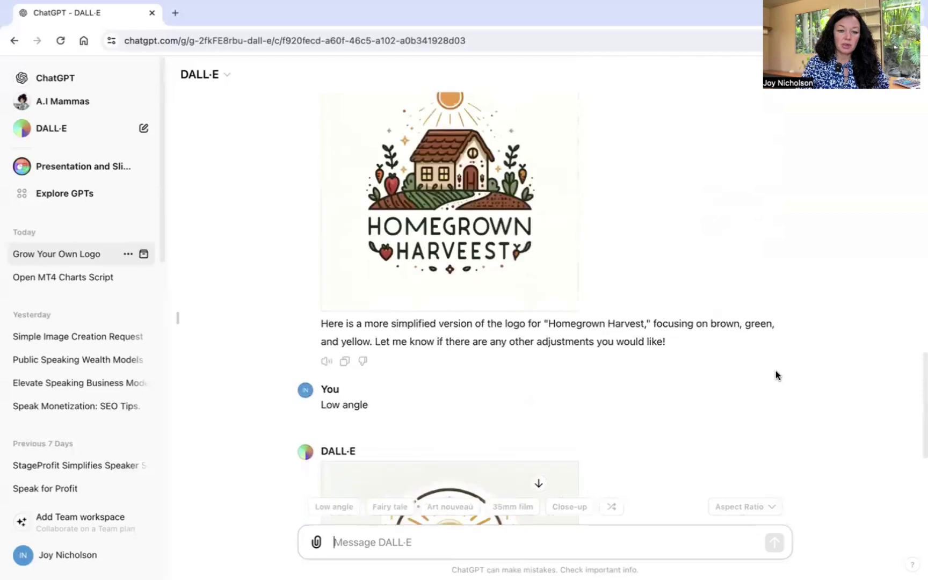
scroll(776, 372, "down", 5)
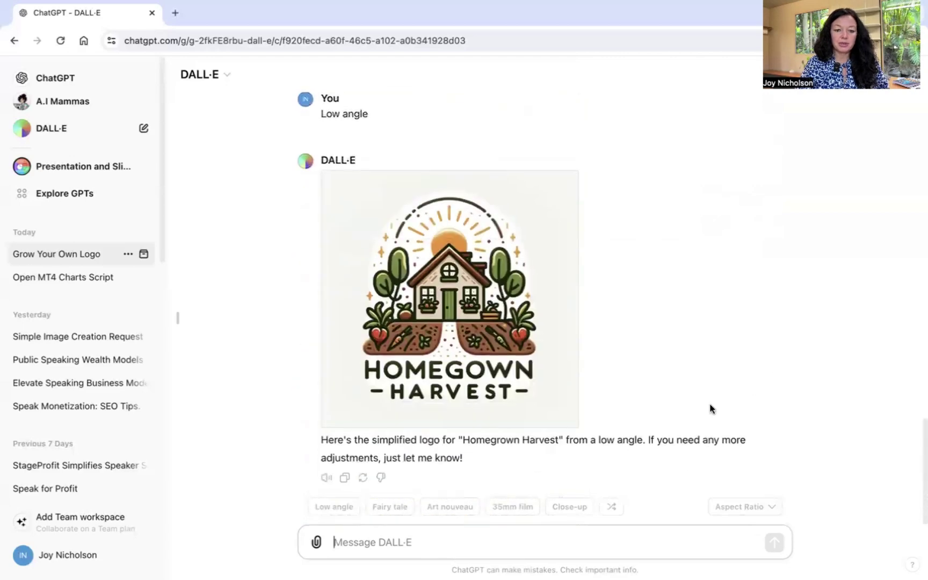
- Send the question "I like this logo I also like the name. What font and colour pallete did you use"
left_click(467, 549)
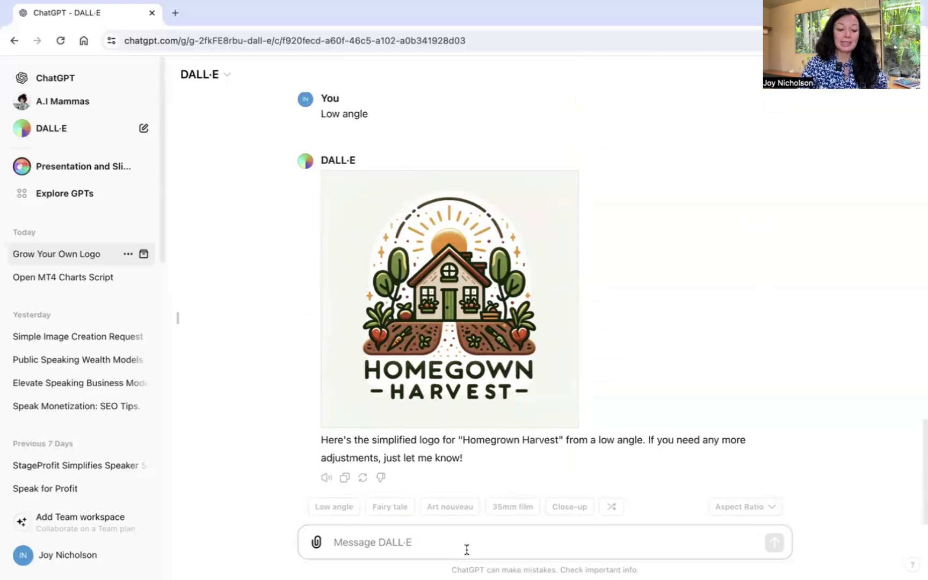
type("I like this lo")
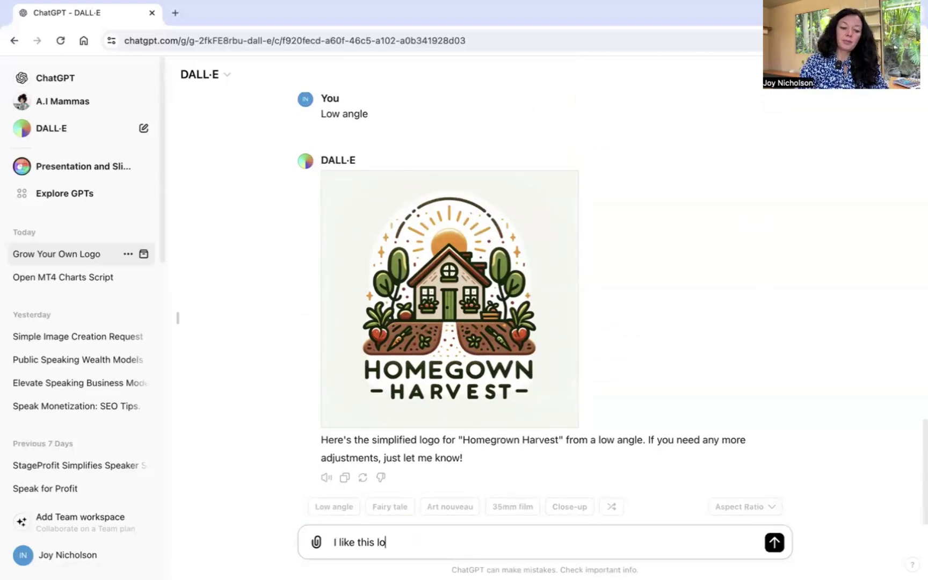
type("go I also li")
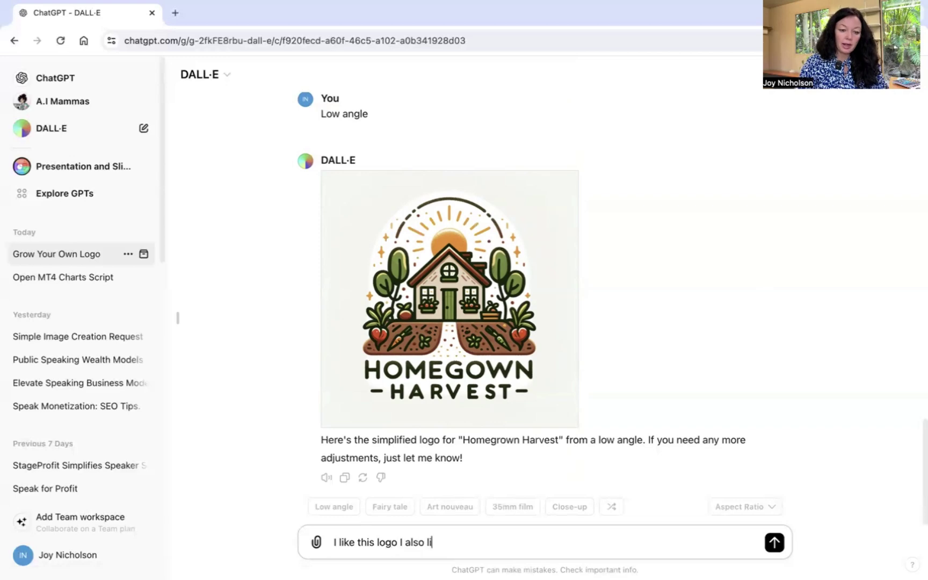
type("ke the name. ")
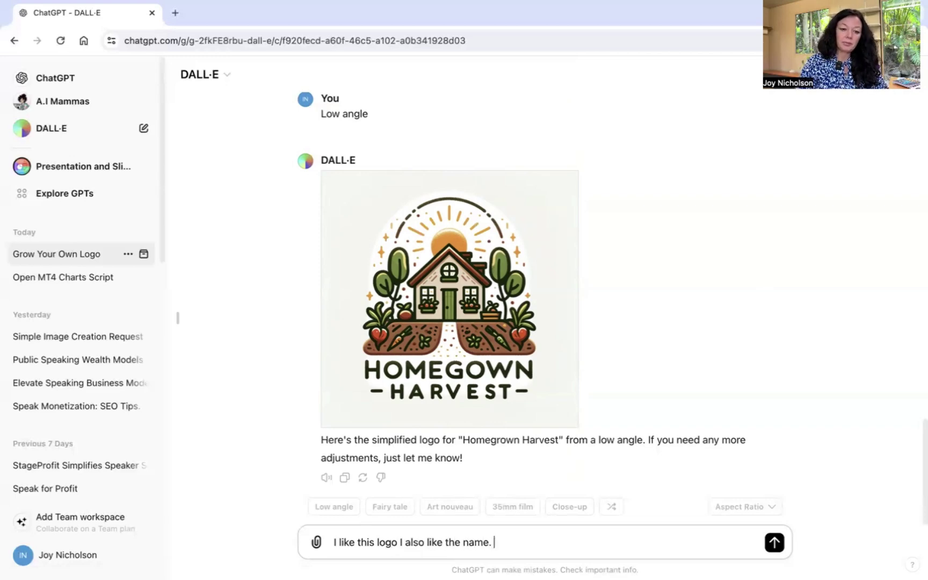
type("What font di dyou")
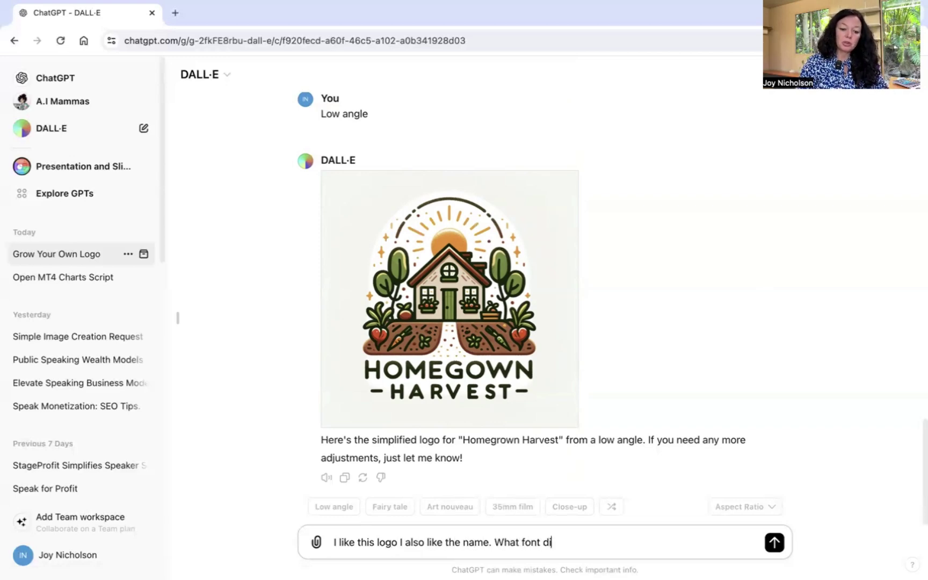
key("BackSpace")
key("BackSpace")
key("BackSpace")
key("BackSpace")
key("BackSpace")
key("BackSpace")
key("BackSpace")
key("BackSpace")
type("amd")
key("BackSpace")
key("BackSpace")
key("BackSpace")
type("nd colou")
key("BackSpace")
key("BackSpace")
type("our pla")
key("BackSpace")
key("BackSpace")
type("a")
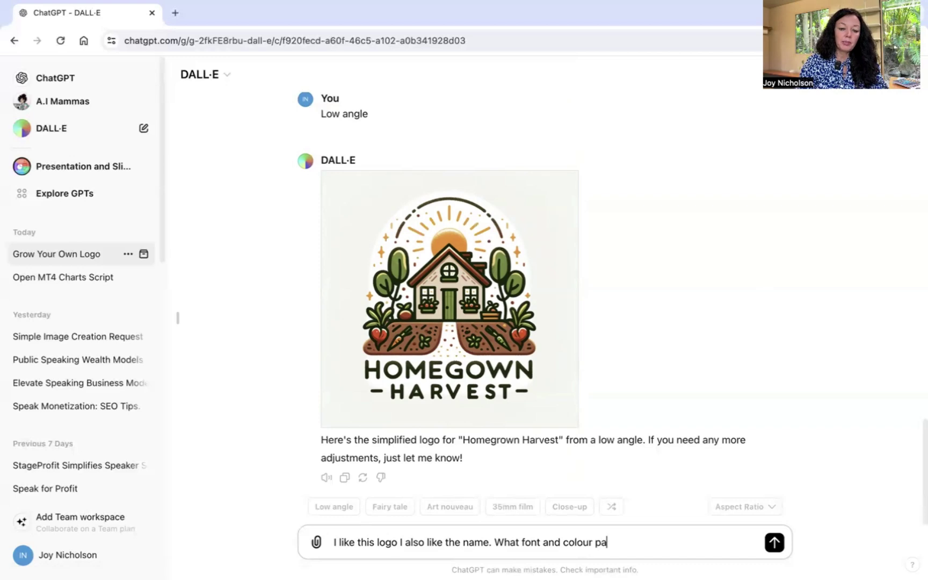
type("lletee")
key("BackSpace")
key("BackSpace")
key("BackSpace")
key("BackSpace")
type("te did you use")
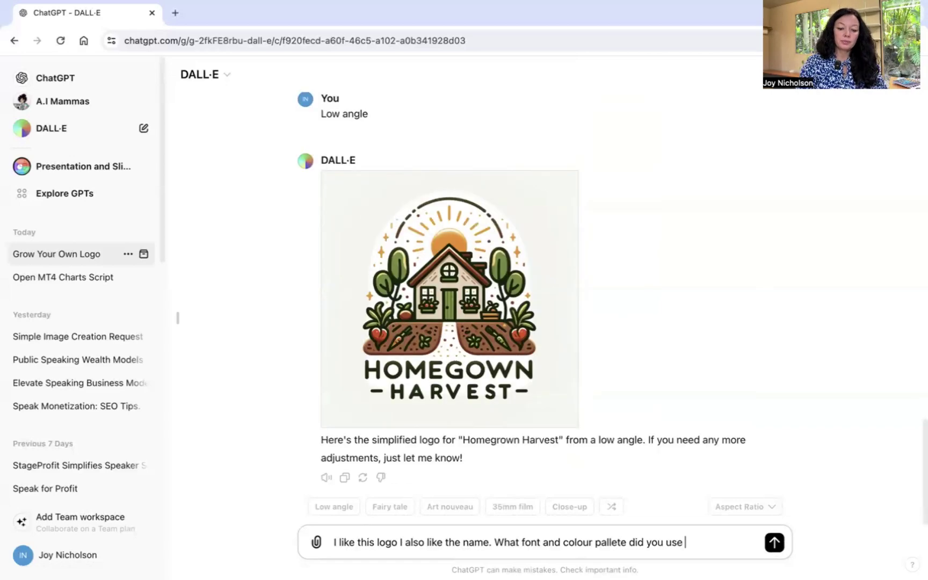
key("Return")
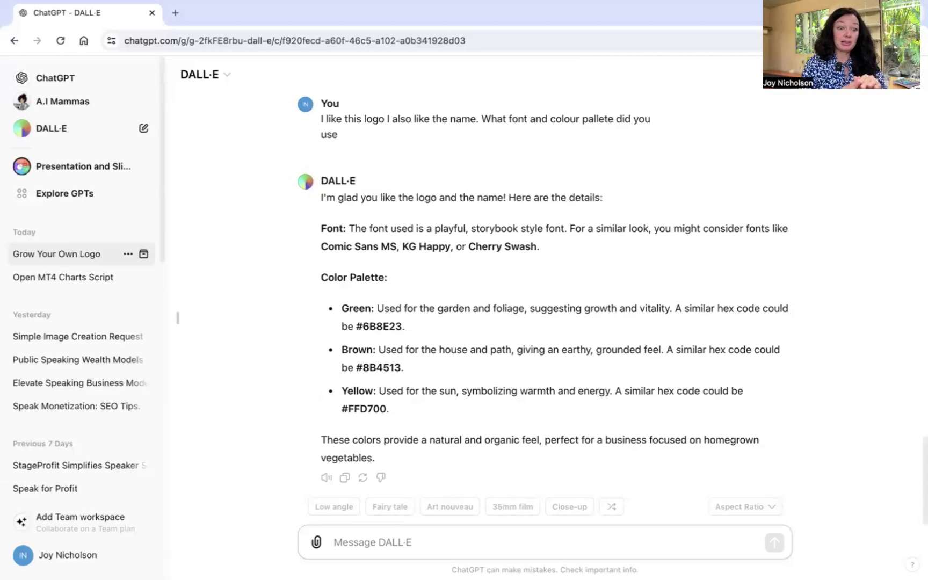
- Examine the fonts and colour palette suggested in the reply and compare them with the low-angle logo's lettering
scroll(454, 342, "up", 7)
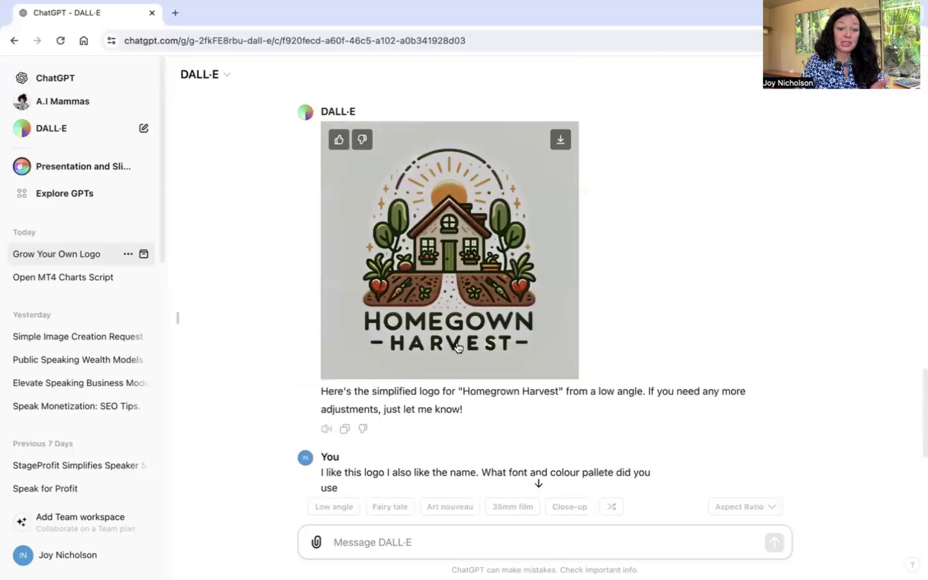
scroll(654, 373, "down", 5)
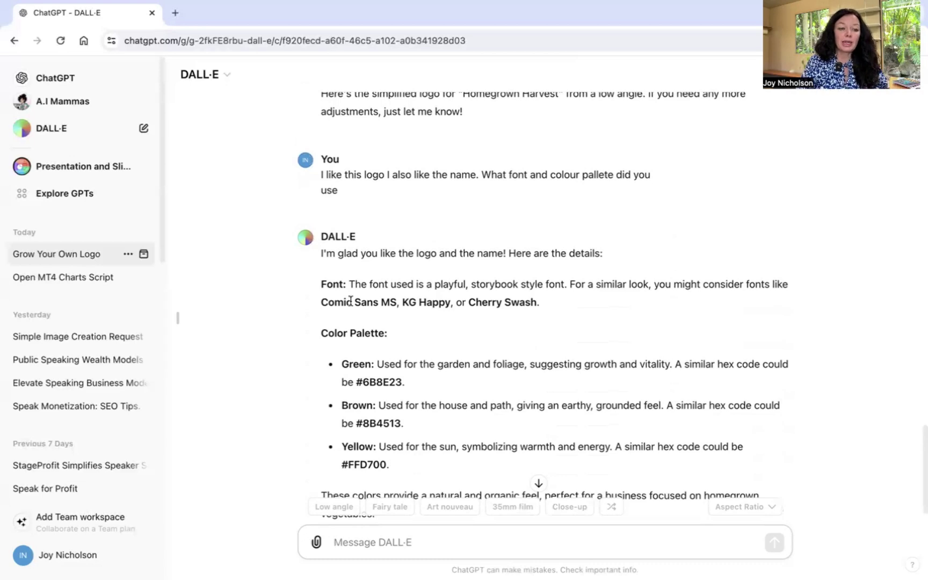
left_click_drag(321, 301, 396, 301)
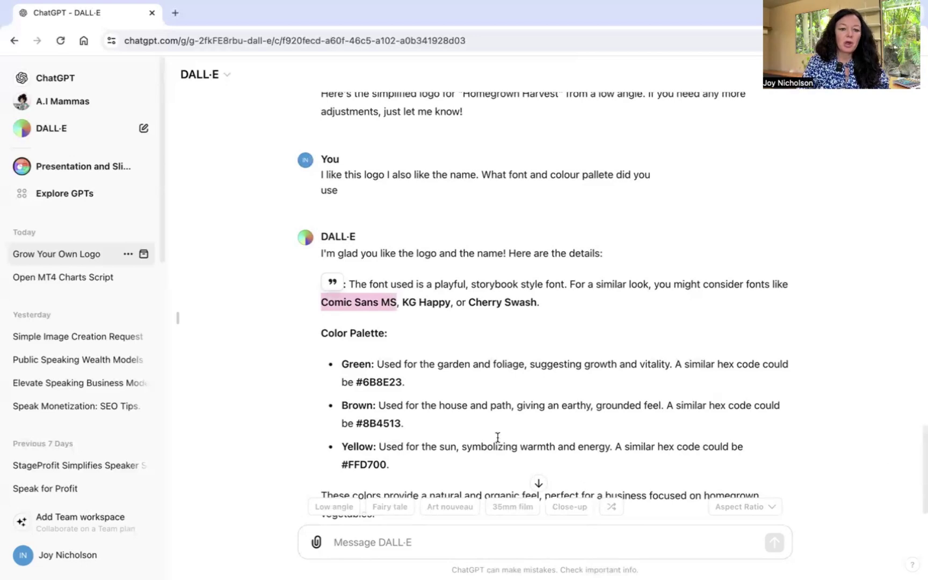
left_click(406, 314)
left_click_drag(379, 302, 321, 304)
left_click(435, 311)
left_click_drag(540, 304, 403, 304)
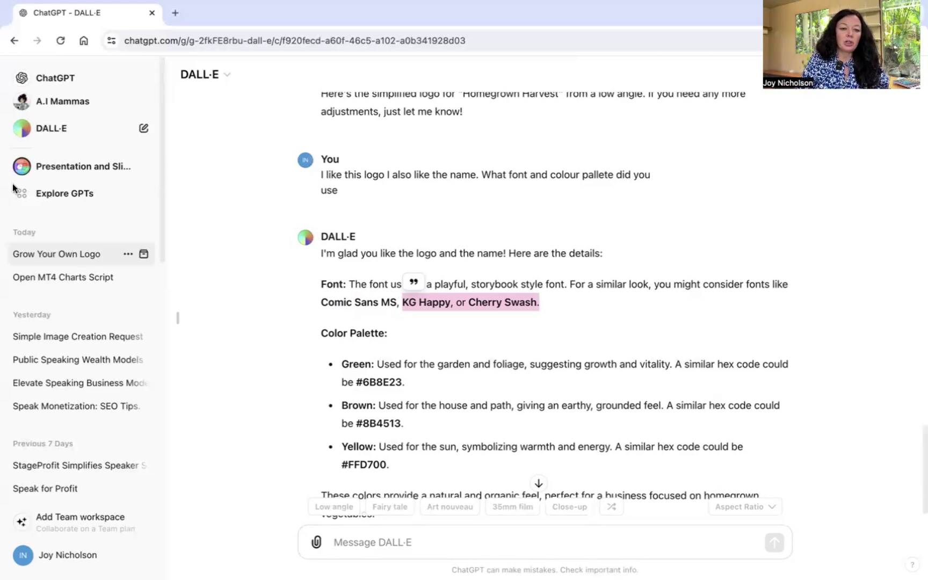
left_click(539, 303)
left_click_drag(539, 303, 403, 299)
scroll(466, 331, "up", 7)
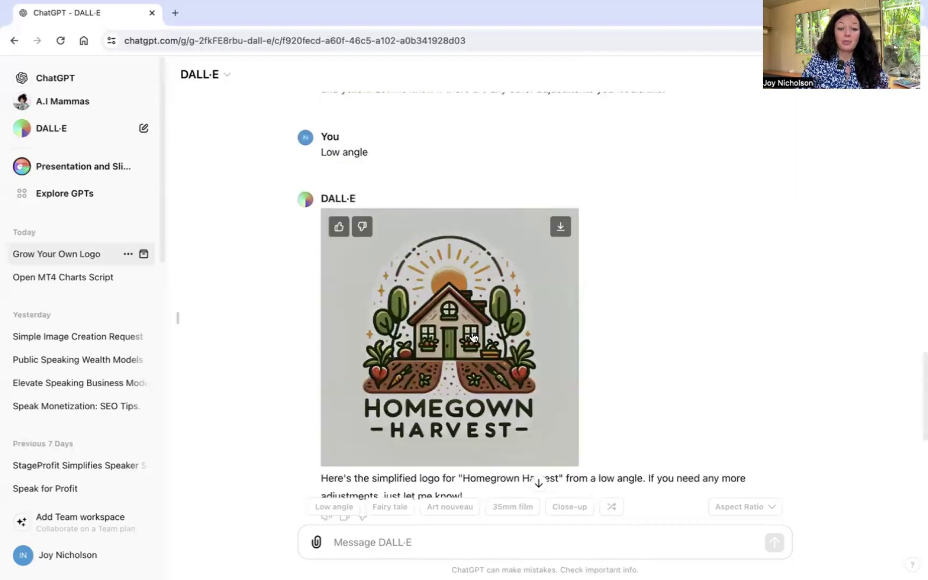
scroll(603, 303, "down", 7)
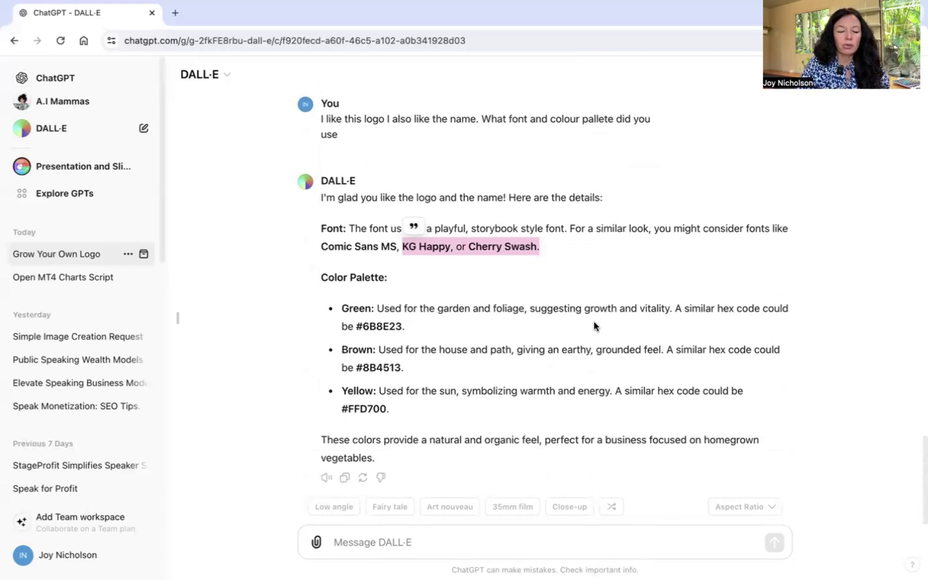
- Send "thank you. Now create me a image I can use on social media that teaches people how to grow carrots. Make this look very realistic."
left_click(373, 543)
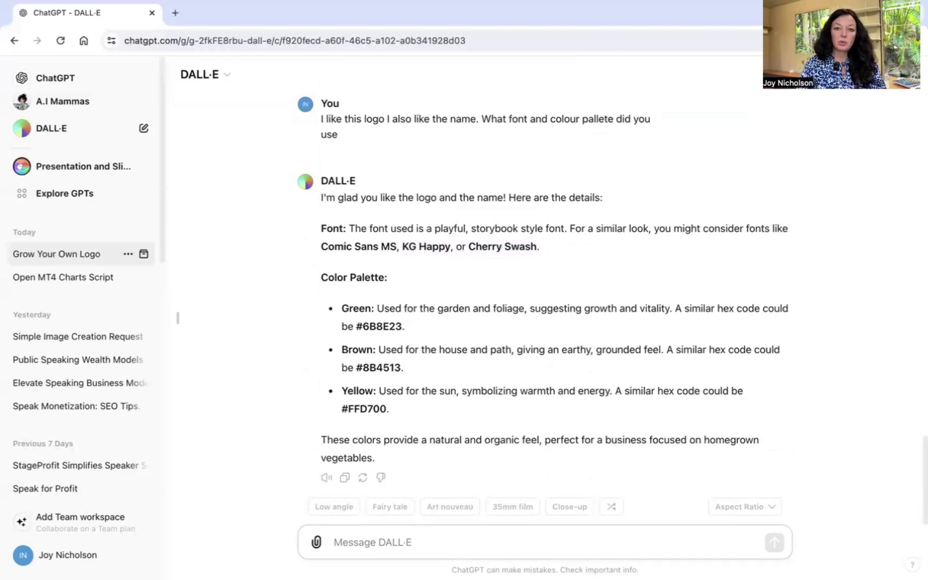
type("thank you. Now create me a image I can use on social media that teaches people how to grow carrots. Make this look very realistic.")
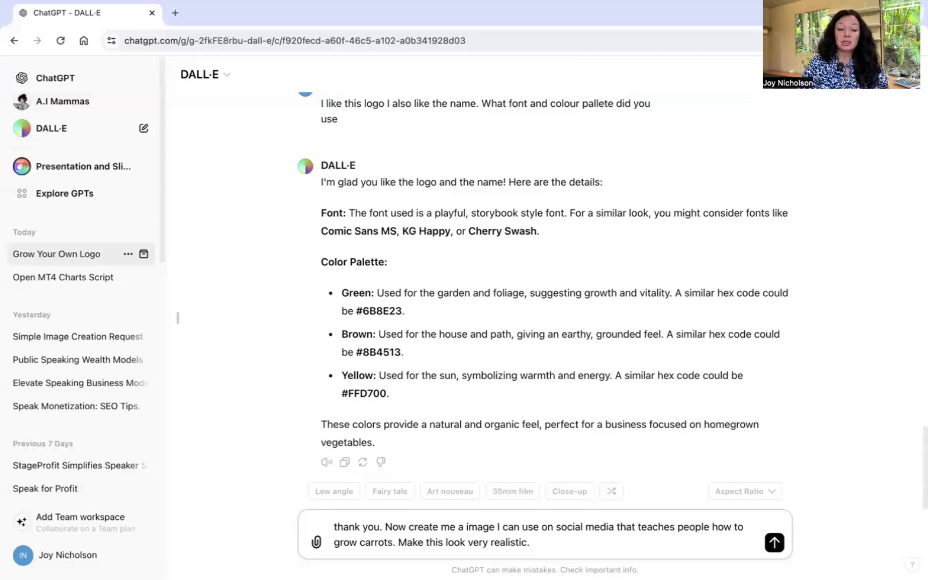
key("Return")
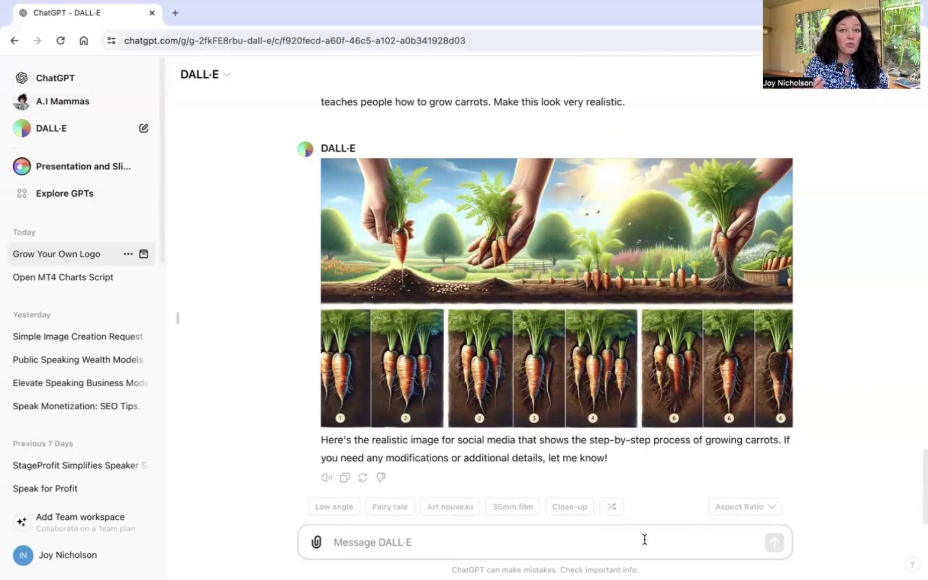
- Send the follow-up "this is great but make it look like a photo" for the carrot-growing image
type("this is great but make it look like a photo")
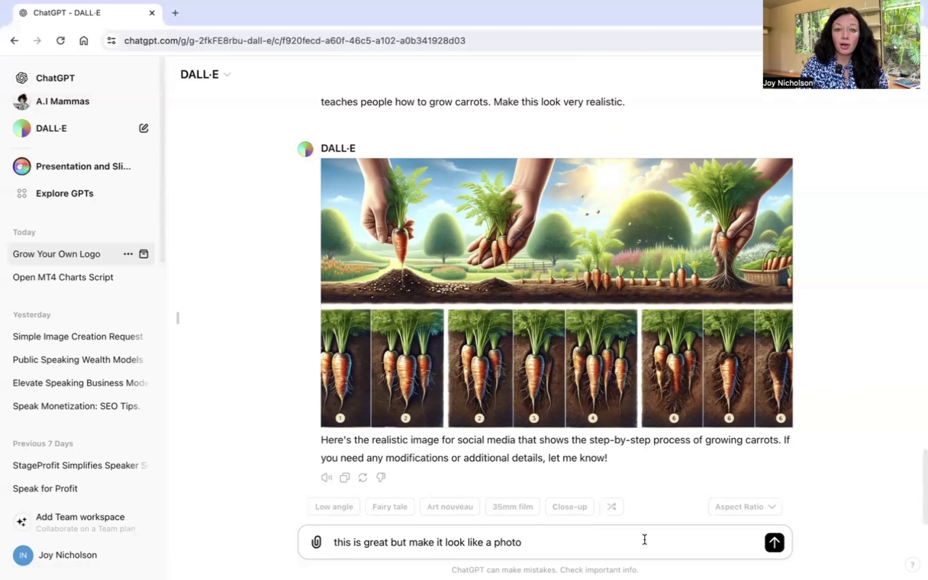
key("Return")
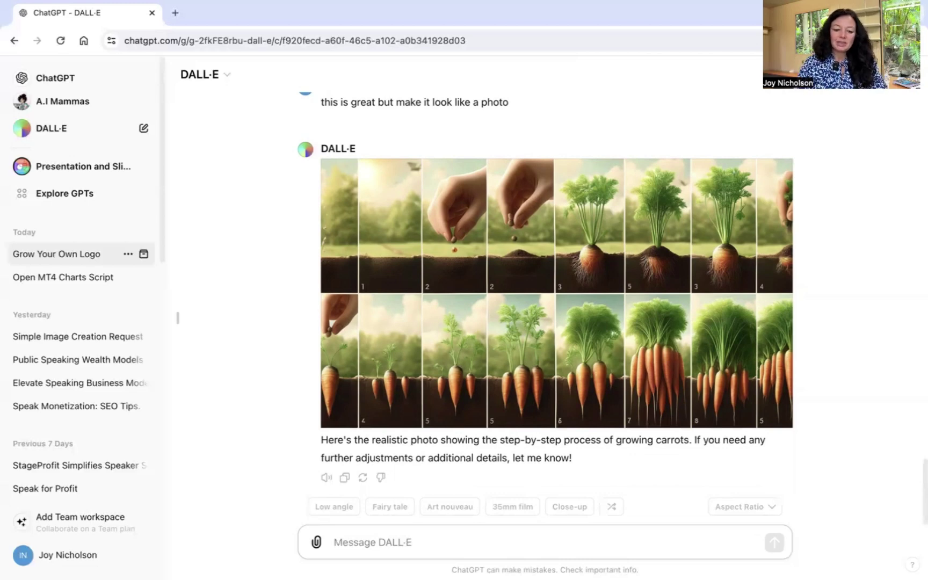
- Write the message "I like this type of image, can you create me a logo that have this style of image"
type("I like this type of image, can you crate me")
key("BackSpace")
key("BackSpace")
key("BackSpace")
key("BackSpace")
key("BackSpace")
key("BackSpace")
type("eate me alog")
key("BackSpace")
key("BackSpace")
key("BackSpace")
type("logo that have this imagry")
key("BackSpace")
key("BackSpace")
key("BackSpace")
type("ary")
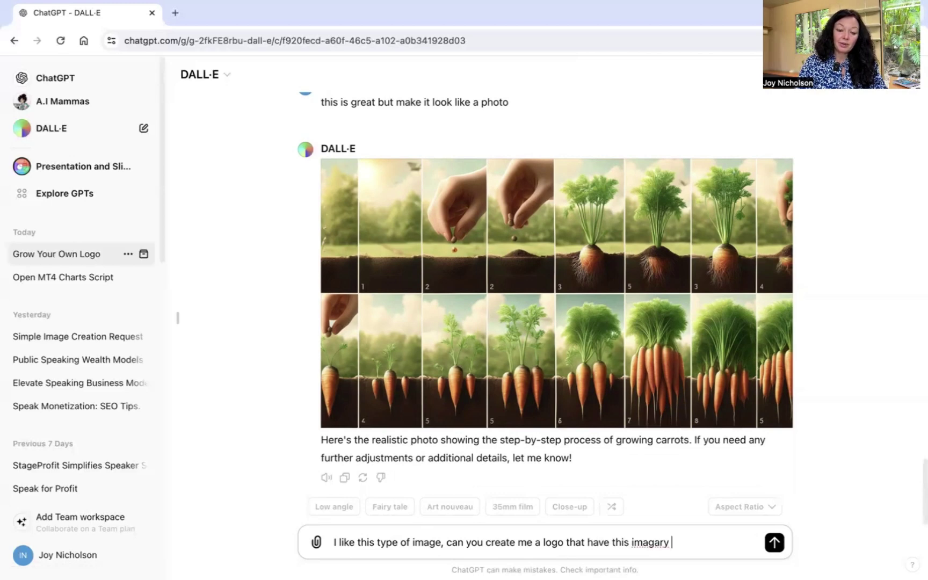
key("BackSpace")
key("BackSpace")
key("BackSpace")
key("BackSpace")
key("BackSpace")
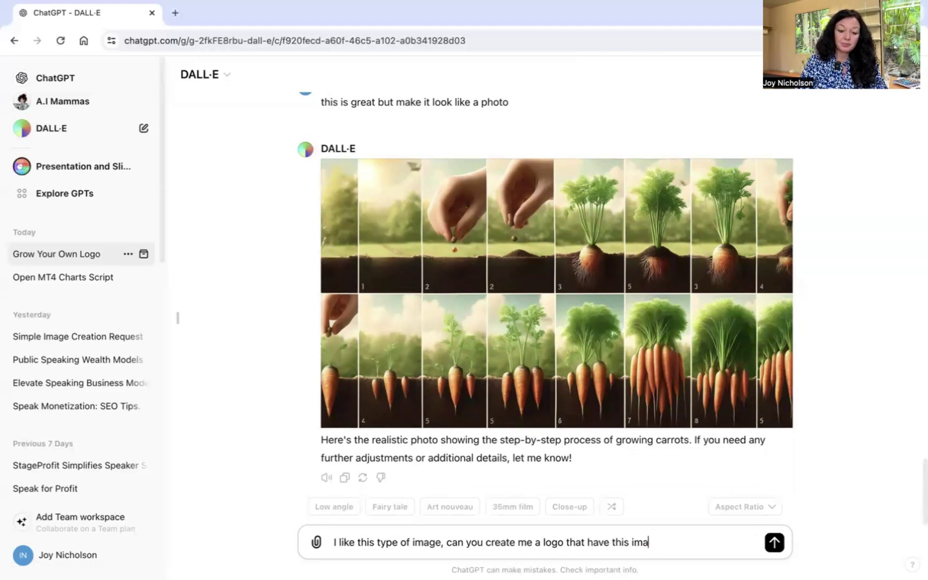
key("BackSpace")
key("BackSpace")
key("BackSpace")
type("style of")
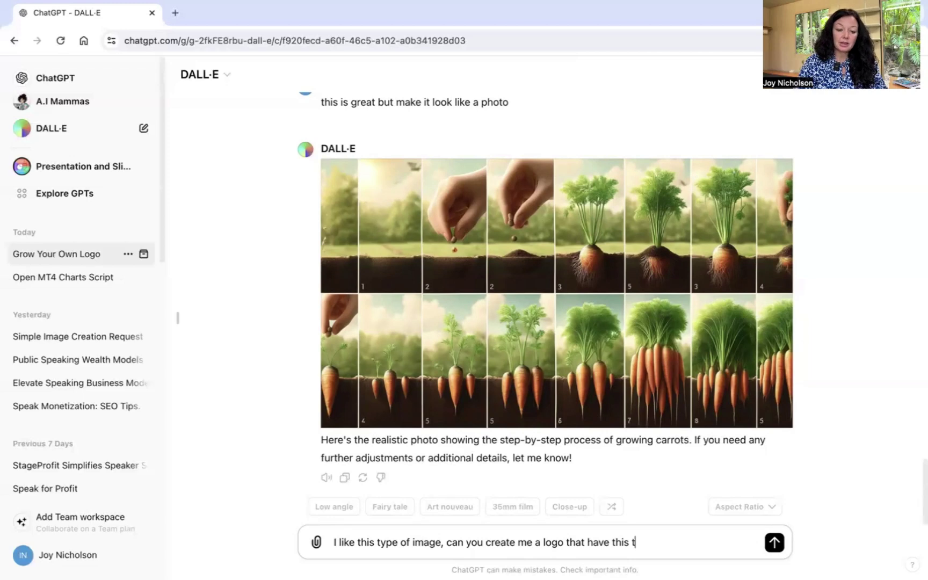
type(" image")
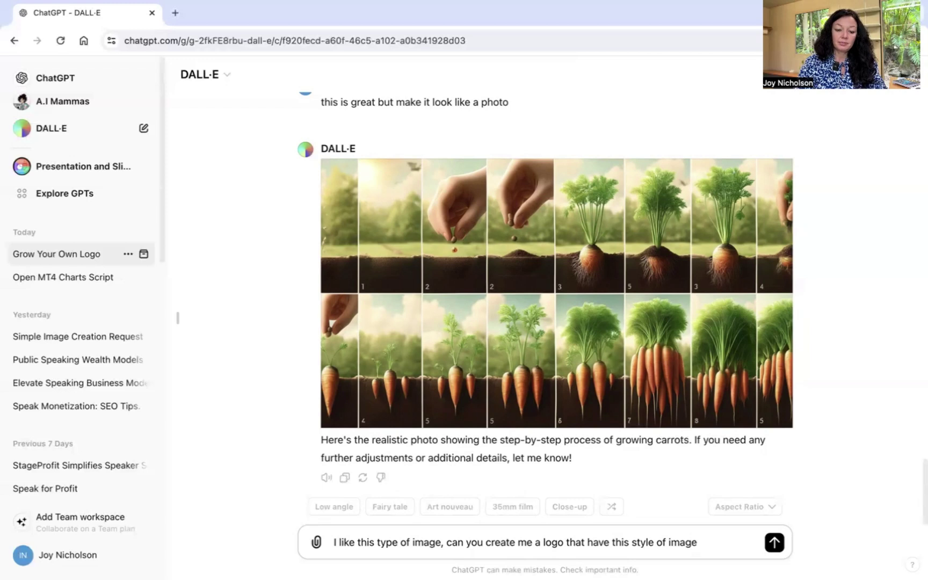
- Add the sentence "The same concept as the previous logo you created" to the logo request and send it
type(". The same")
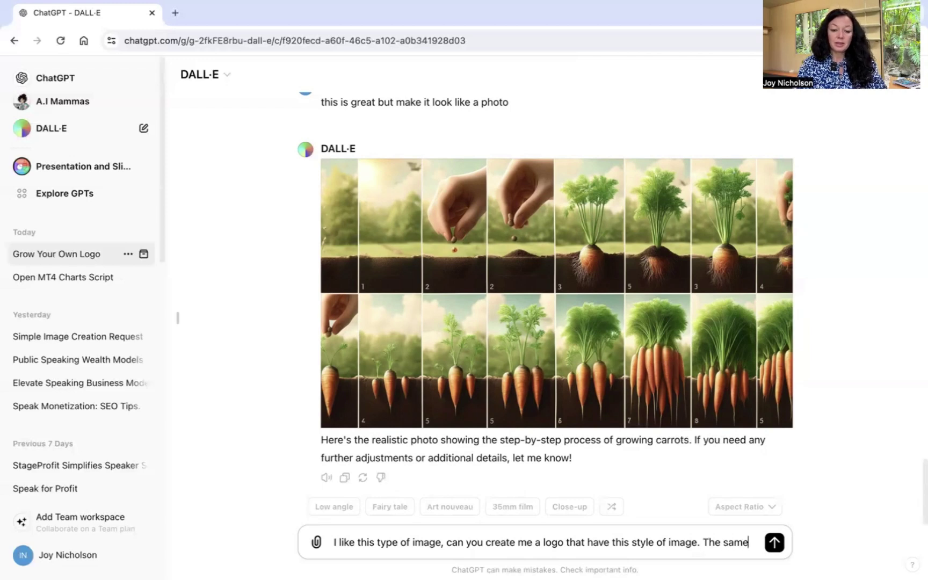
type(" concept as the provi")
key("BackSpace")
key("BackSpace")
key("BackSpace")
type("evious")
key("BackSpace")
key("BackSpace")
key("BackSpace")
key("BackSpace")
type("ious logo you c")
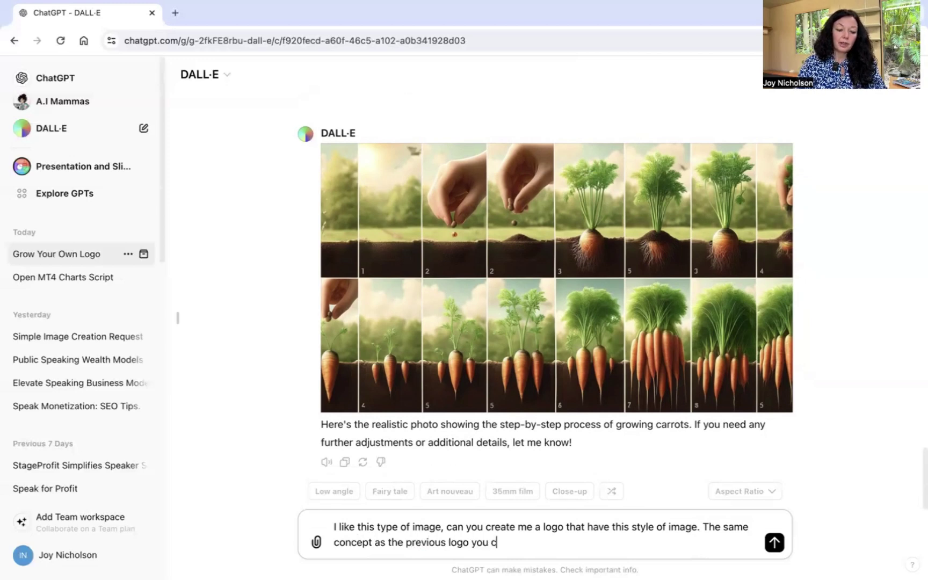
type("reated")
key("Return")
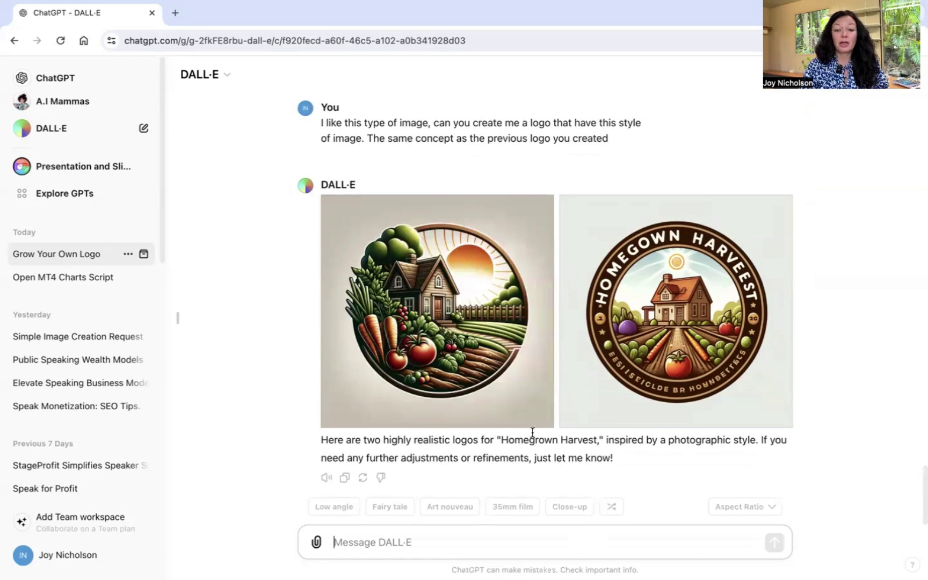
- Send the request "create me a thumbnail for ryoutube"
mouse_move(733, 345)
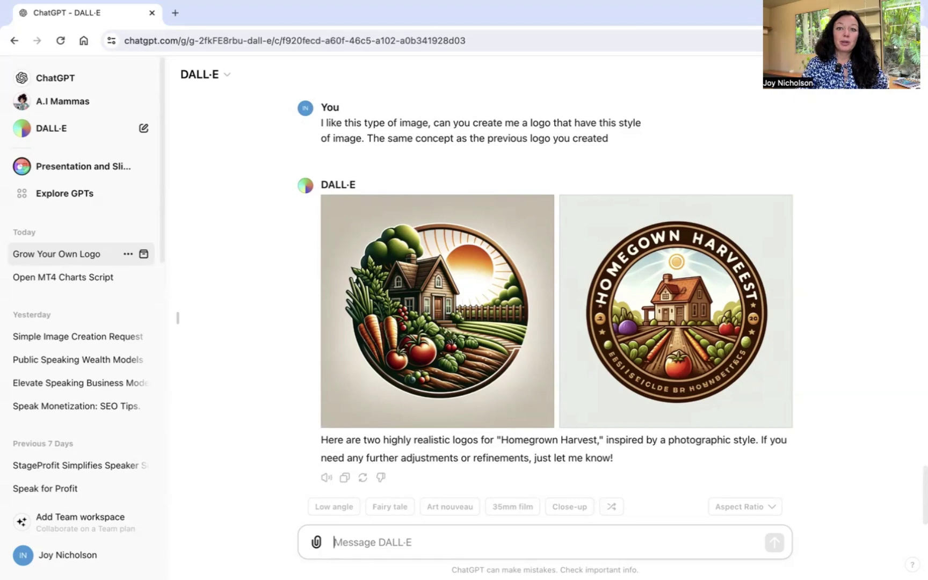
type("create")
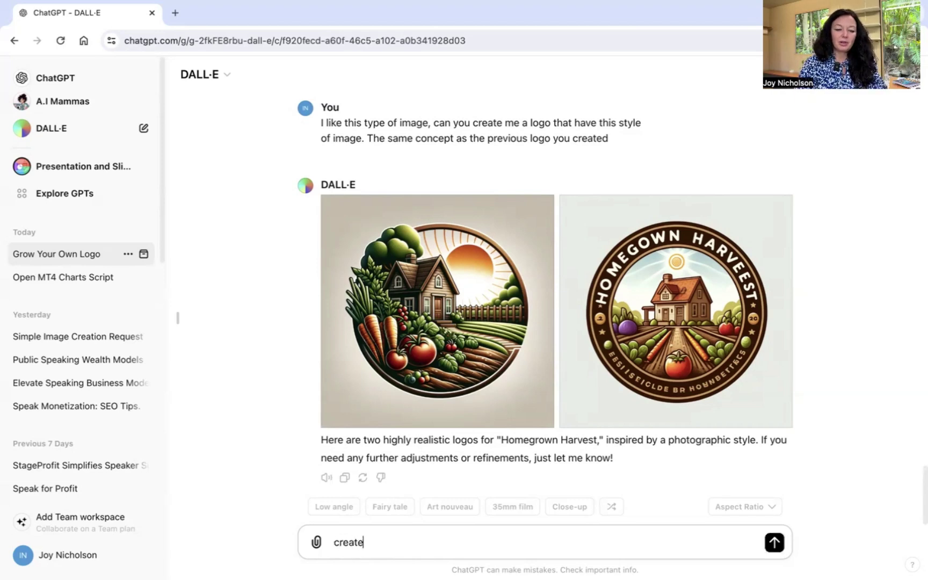
type(" me a thumbaniel")
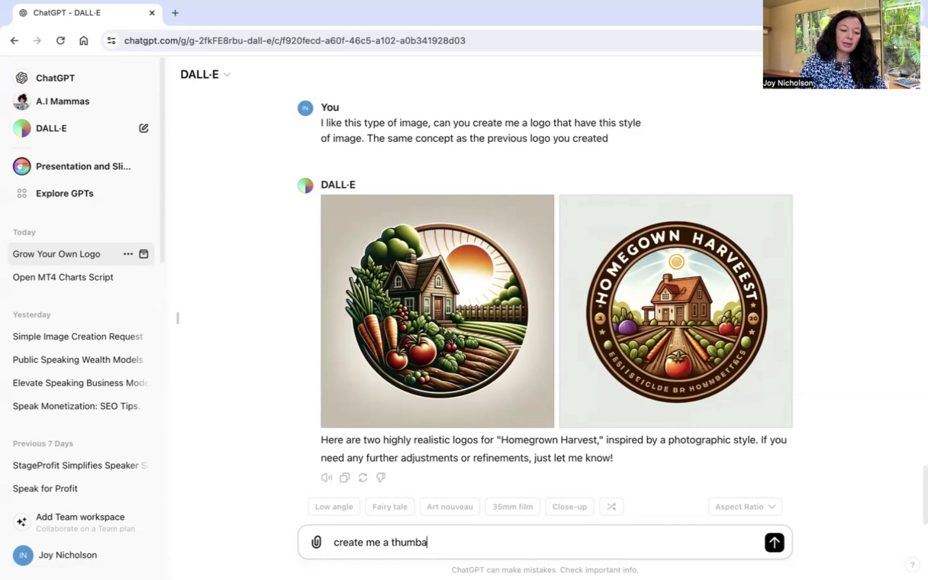
key("BackSpace")
key("BackSpace")
key("BackSpace")
key("BackSpace")
key("BackSpace")
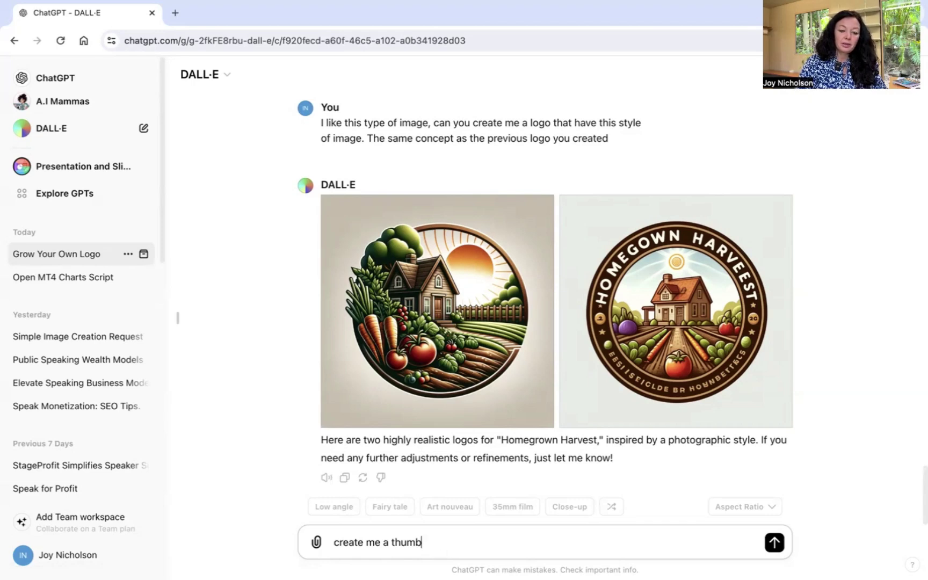
type("nail fo ryoutube")
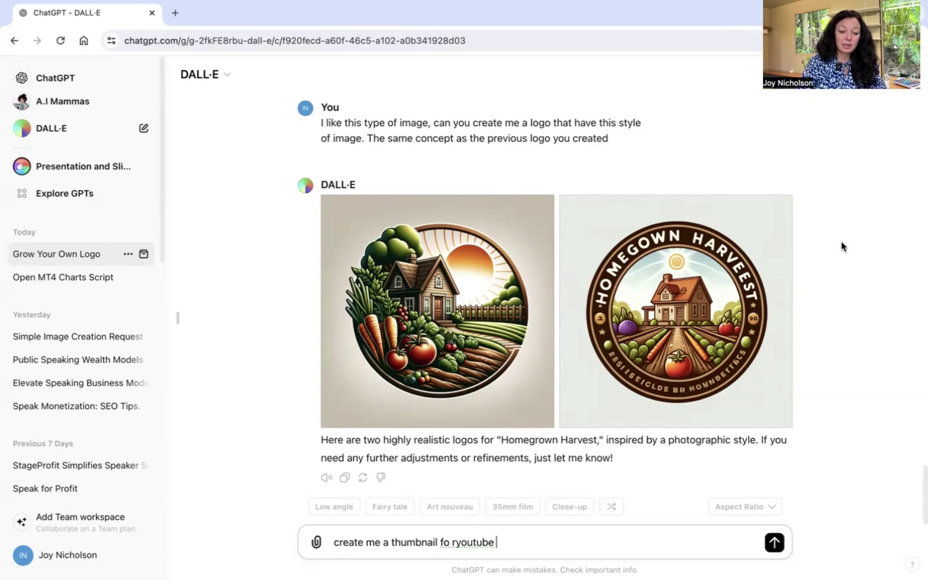
left_click(449, 542)
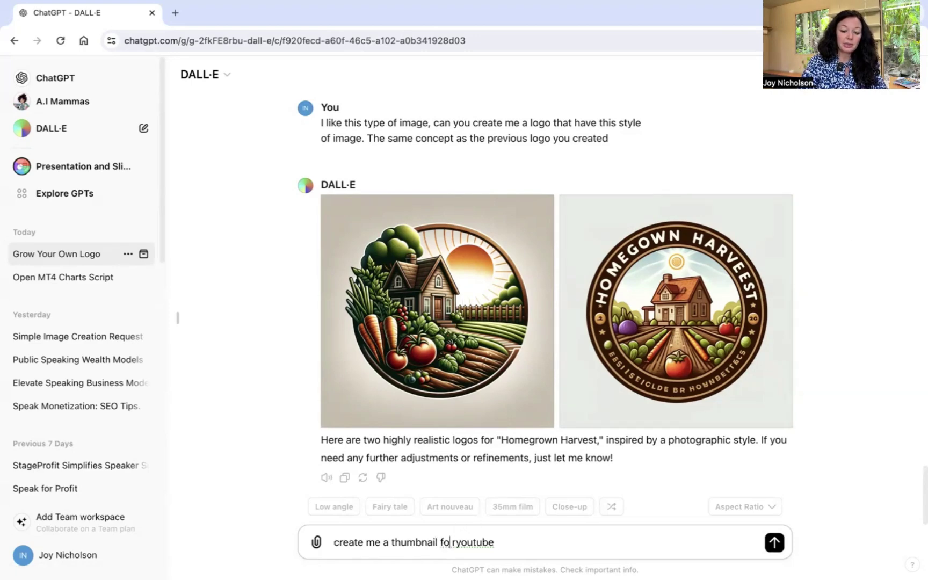
type("r")
key("Return")
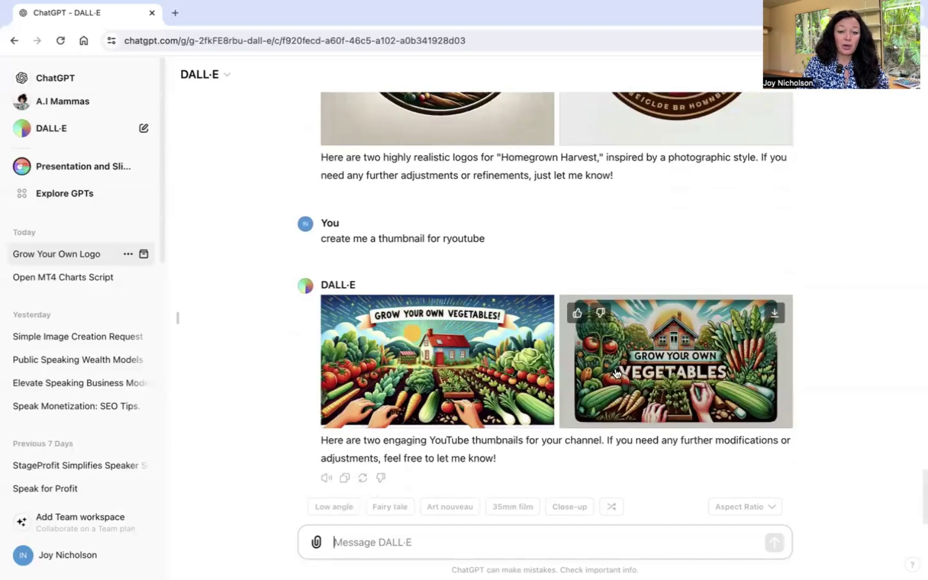
- View the second generated "Grow Your Own Vegetables" thumbnail enlarged, and return to the conversation
left_click(702, 392)
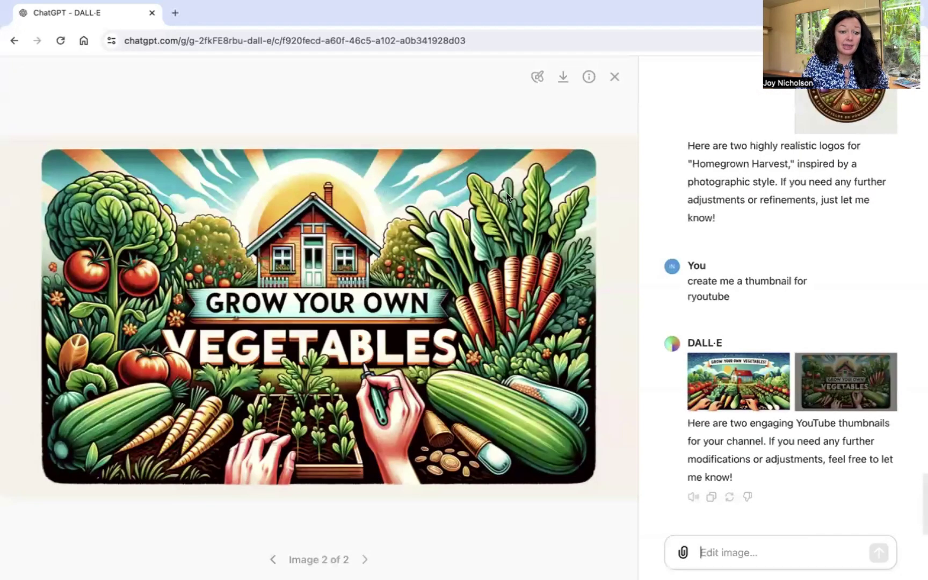
left_click(614, 77)
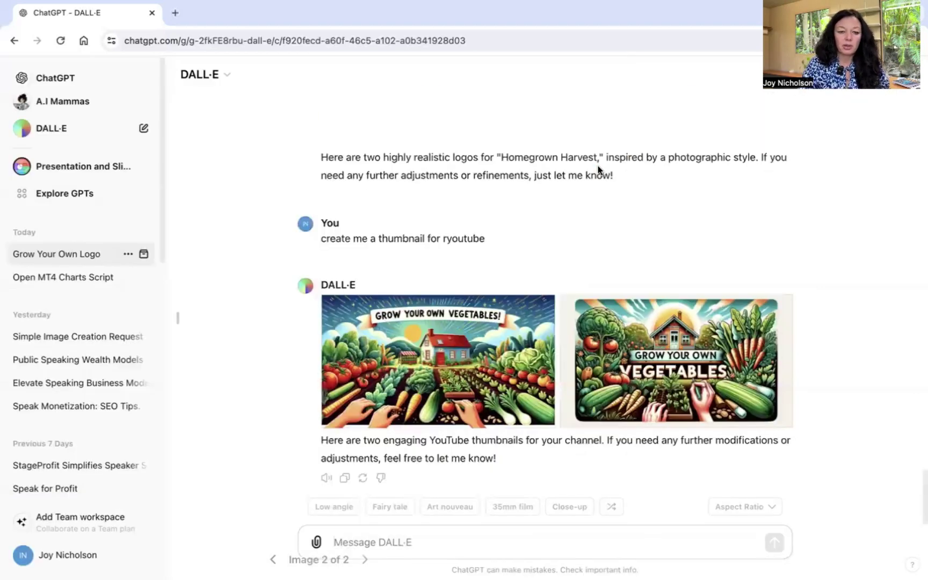